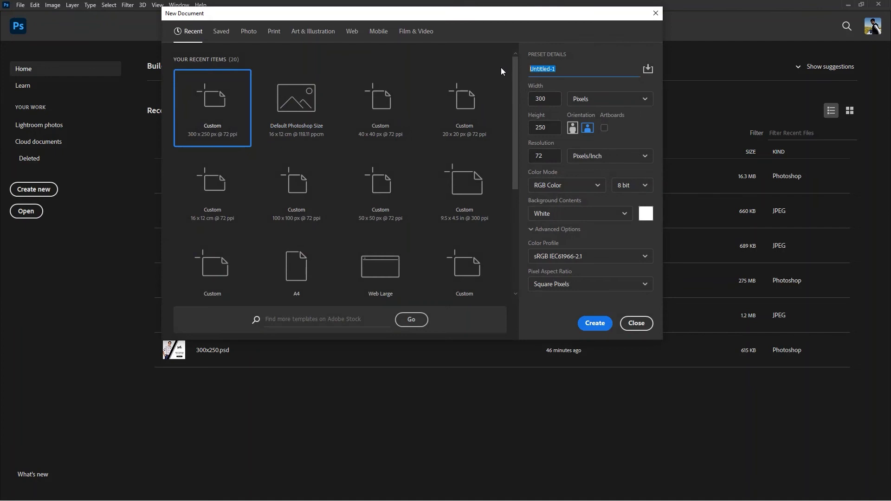
Step: Create a new 300 x 250 pixel document named Banner at 72 pixels/inch with a white background
{"action": "type", "text": "Banner"}
{"action": "left_click", "coordinate": [594, 325]}
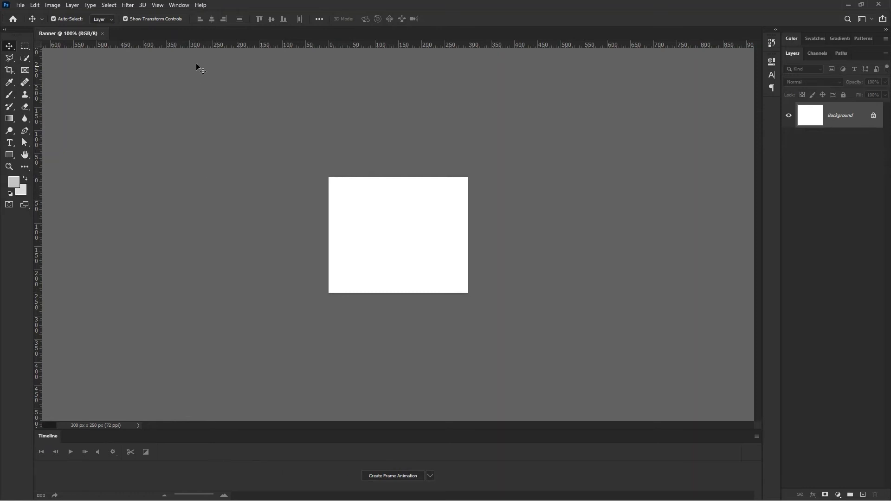
Step: Hide the Timeline and display it again
{"action": "left_click", "coordinate": [178, 4]}
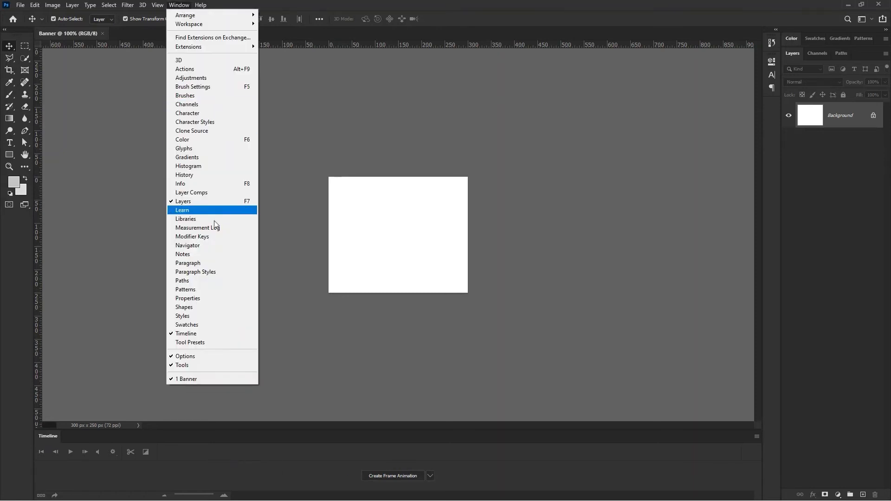
{"action": "left_click", "coordinate": [184, 335]}
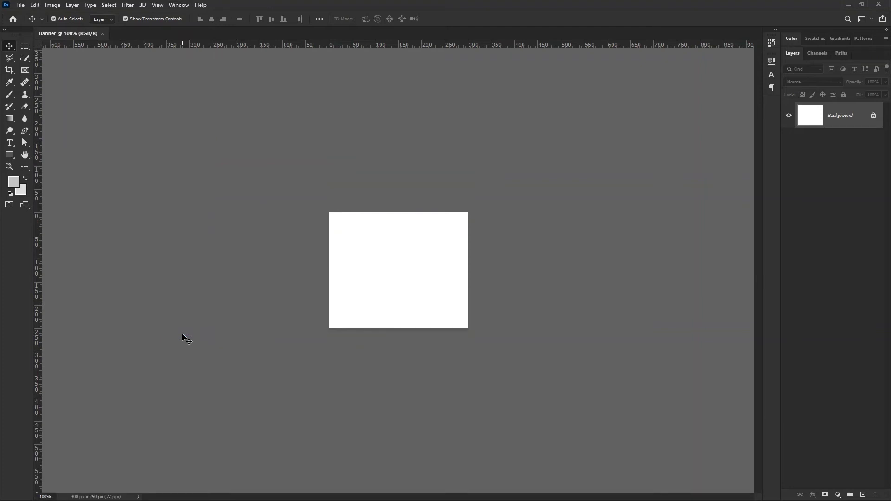
{"action": "left_click", "coordinate": [179, 6]}
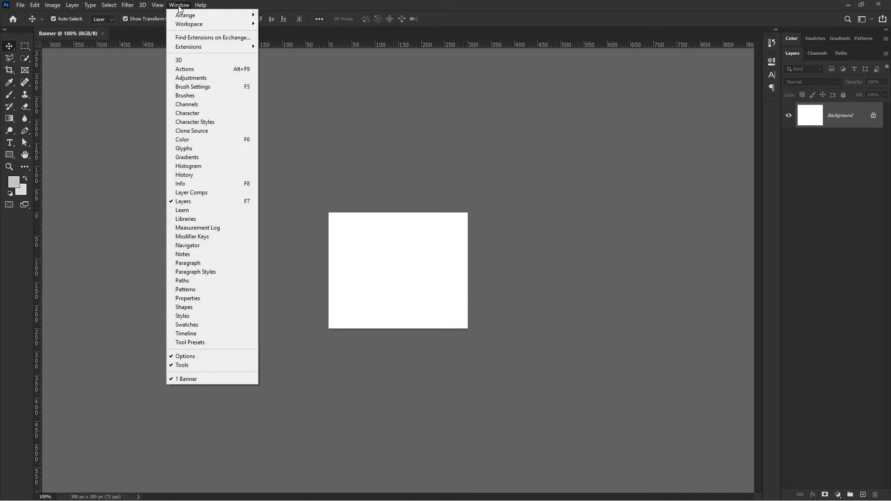
{"action": "left_click", "coordinate": [195, 334]}
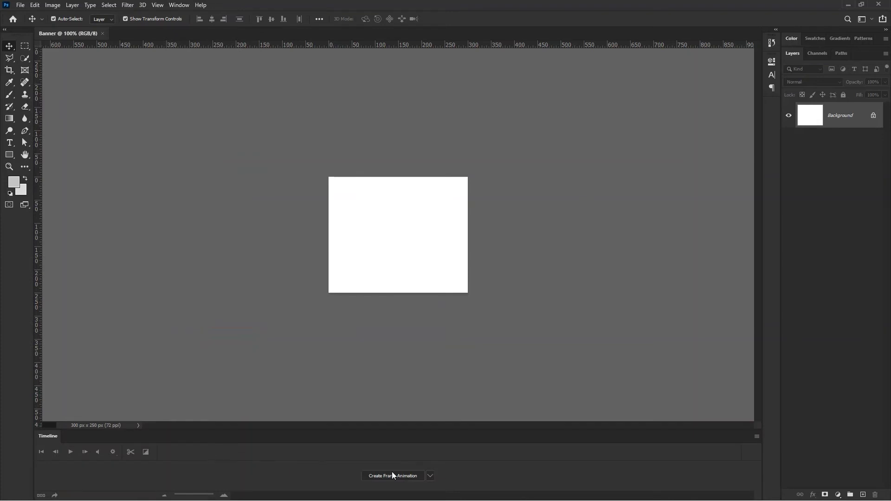
Step: Choose the frame animation type for the timeline and create the frame animation
{"action": "left_click", "coordinate": [431, 476]}
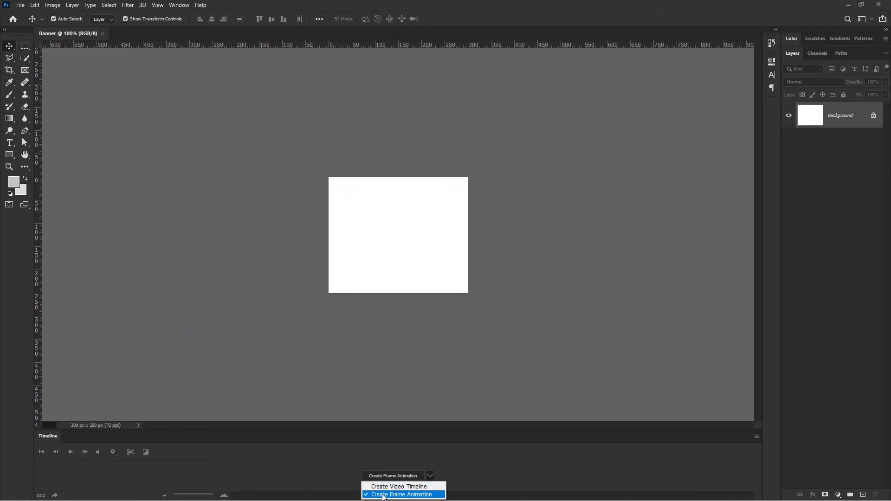
{"action": "left_click", "coordinate": [414, 486]}
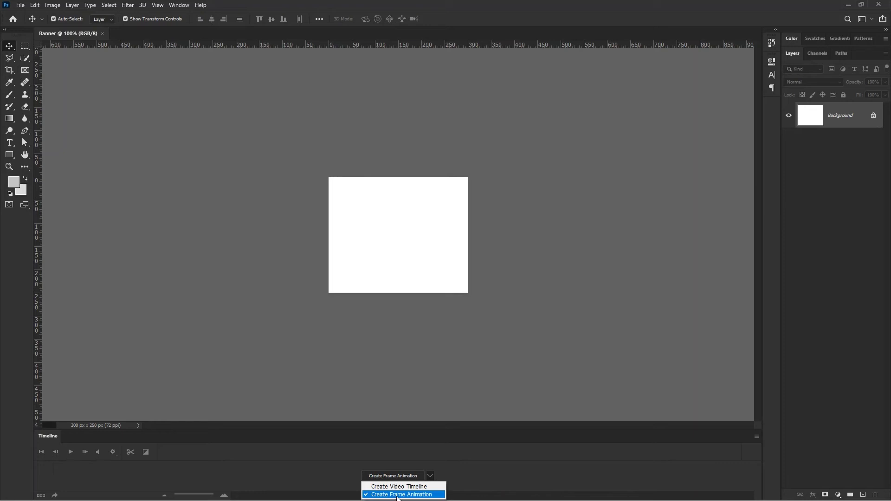
{"action": "left_click", "coordinate": [416, 495]}
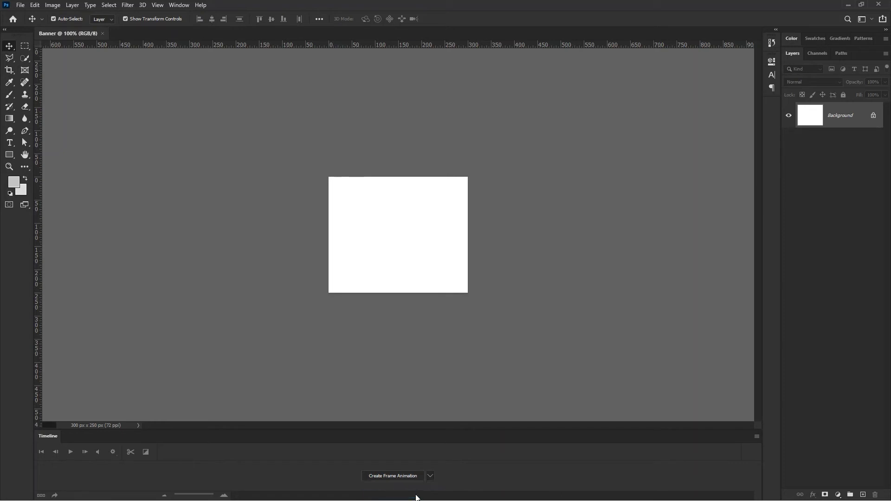
{"action": "left_click", "coordinate": [391, 478]}
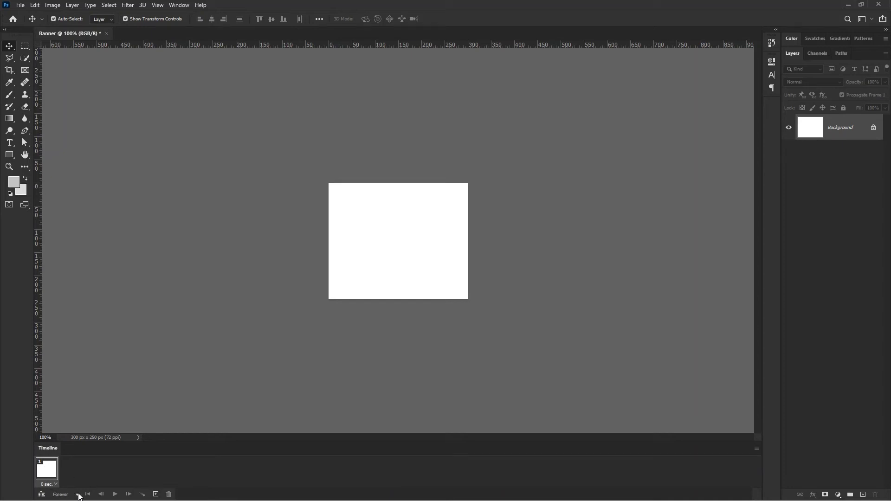
Step: Switch to the video timeline and back to frame animation, and view the looping options
{"action": "left_click", "coordinate": [39, 495]}
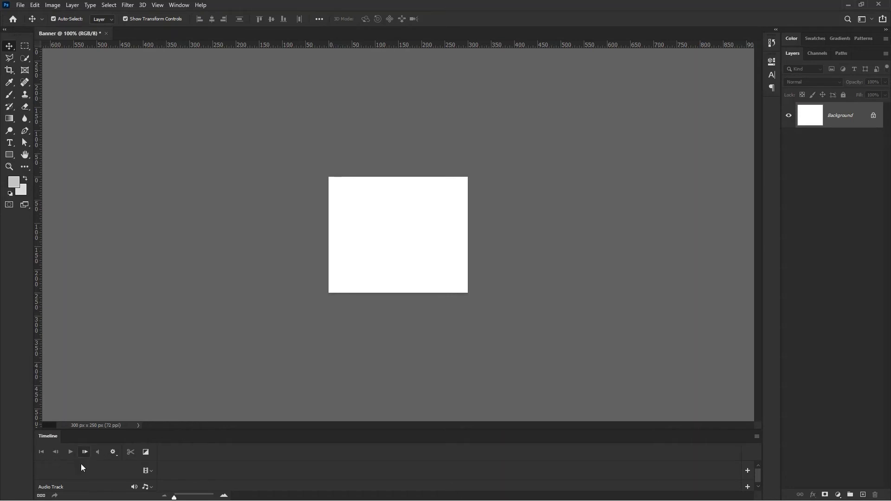
{"action": "left_click", "coordinate": [36, 497]}
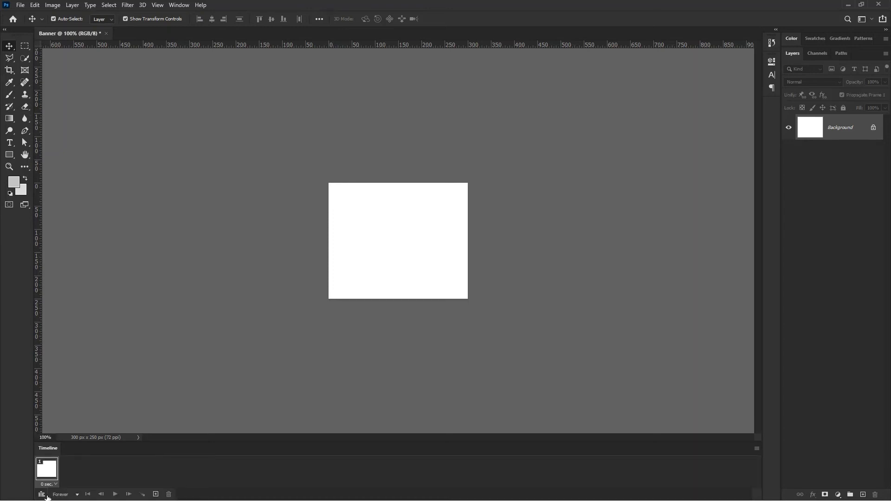
{"action": "left_click", "coordinate": [77, 495]}
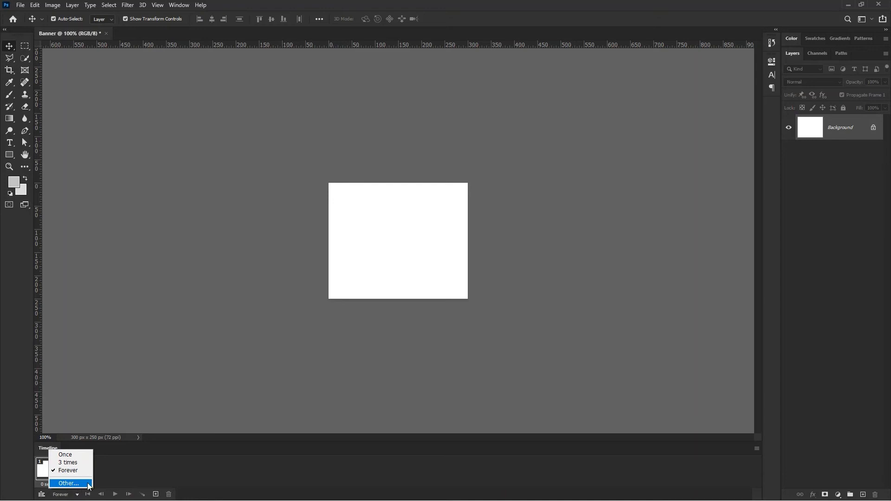
{"action": "left_click", "coordinate": [115, 475]}
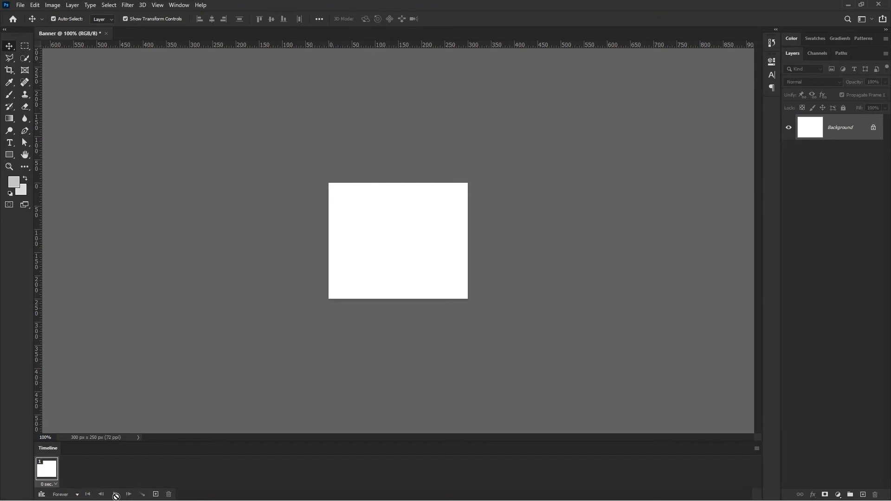
Step: Add a second and a third frame to the animation, deleting the third once and adding it again
{"action": "left_click", "coordinate": [156, 495]}
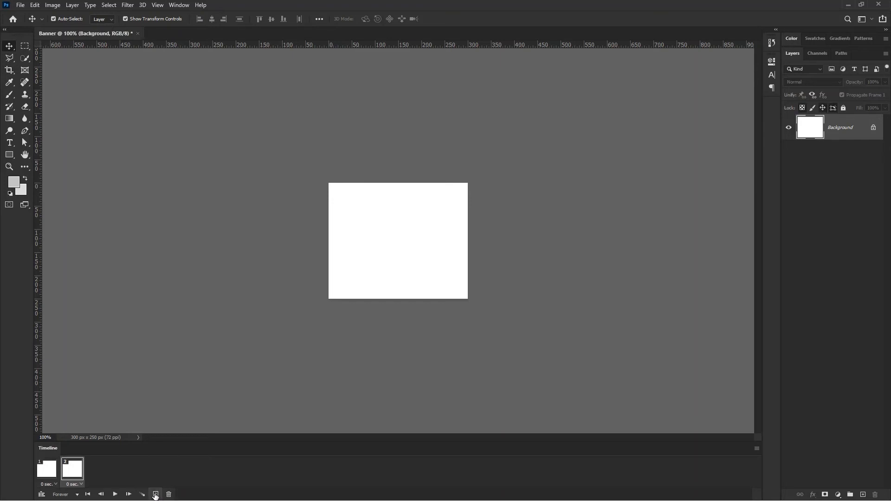
{"action": "left_click", "coordinate": [156, 494]}
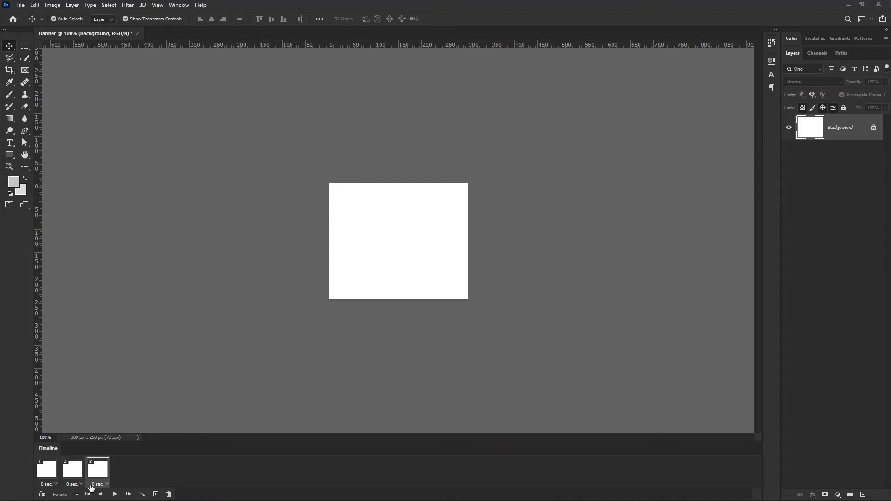
{"action": "left_click", "coordinate": [169, 494]}
{"action": "left_click", "coordinate": [395, 187]}
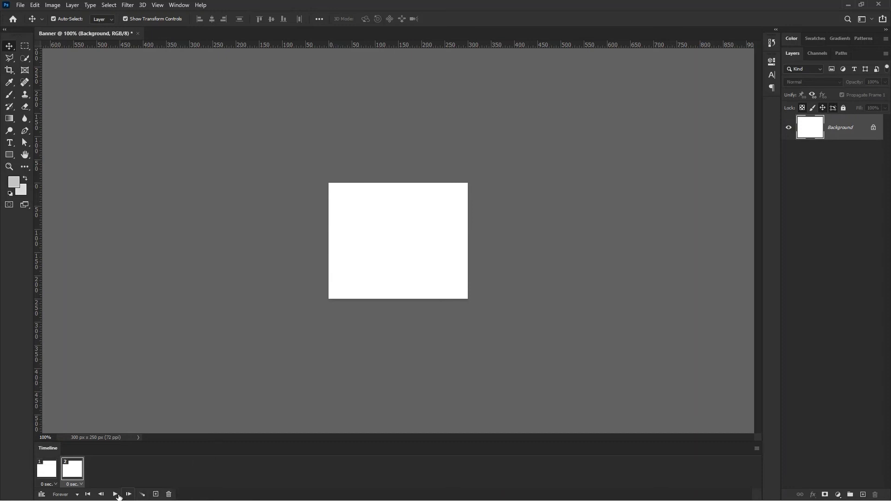
{"action": "left_click", "coordinate": [154, 495]}
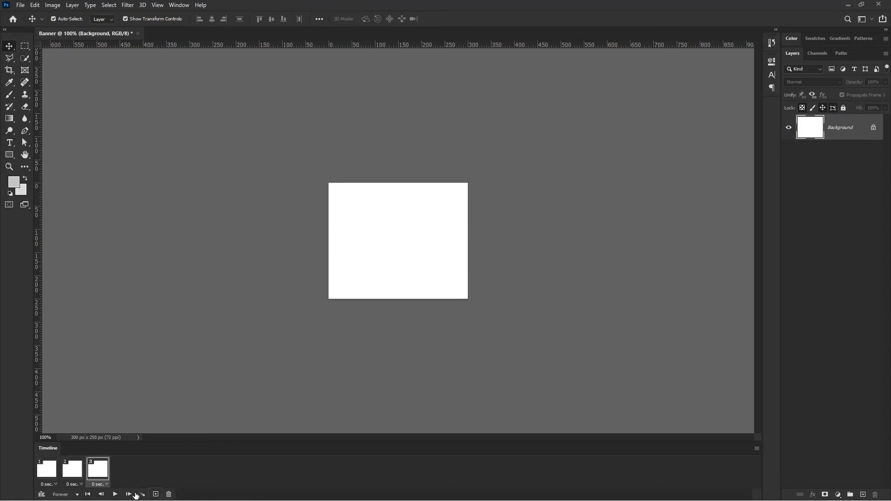
Step: View the delay options of the second frame
{"action": "left_click", "coordinate": [74, 485]}
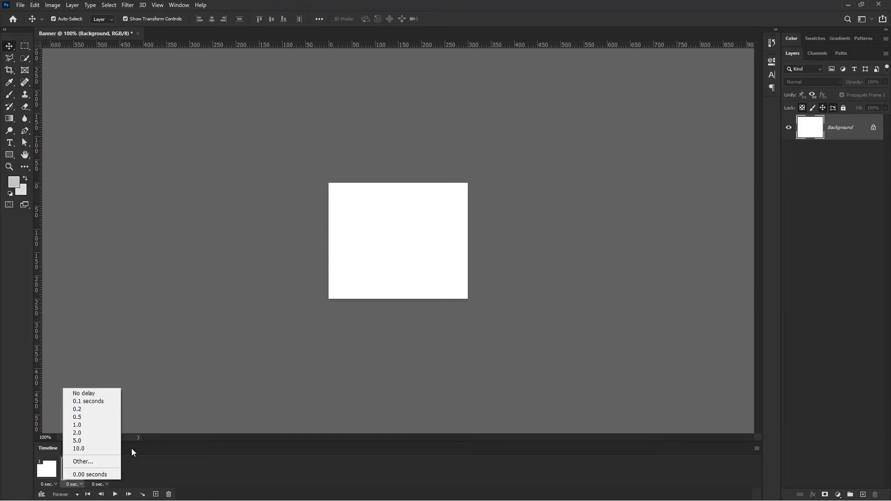
{"action": "left_click", "coordinate": [150, 461]}
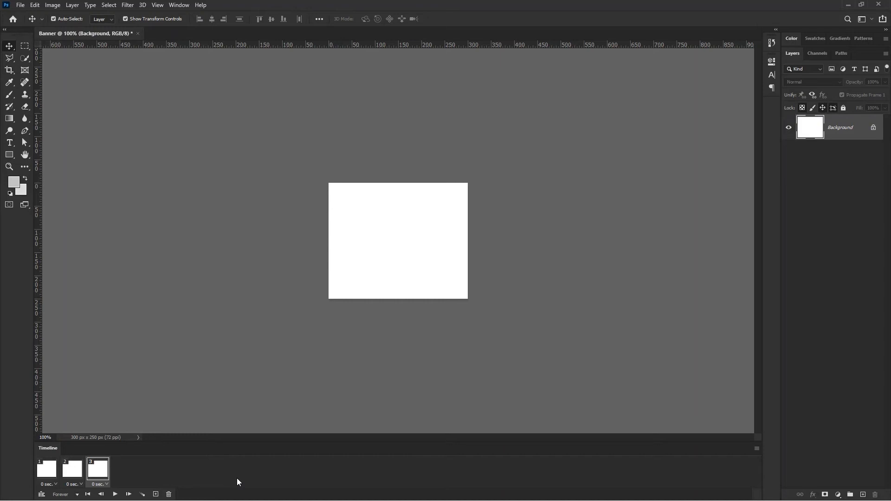
Step: Add seven more frames to the animation for a total of ten
{"action": "left_click", "coordinate": [155, 495]}
{"action": "left_click", "coordinate": [155, 494]}
{"action": "left_click", "coordinate": [156, 494]}
{"action": "left_click", "coordinate": [155, 494]}
{"action": "left_click", "coordinate": [156, 494]}
{"action": "left_click", "coordinate": [155, 494]}
{"action": "left_click", "coordinate": [156, 495]}
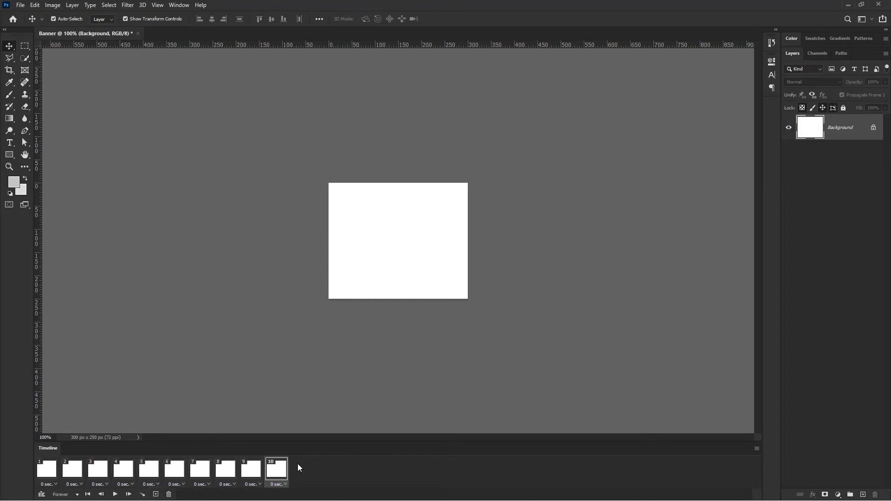
Step: Draw a rectangle about 113 x 107 px in the upper middle of the canvas and fill it with orange #f49639
{"action": "left_click", "coordinate": [9, 155]}
{"action": "left_click_drag", "start_coordinate": [365, 206], "coordinate": [418, 256]}
{"action": "double_click", "coordinate": [804, 122]}
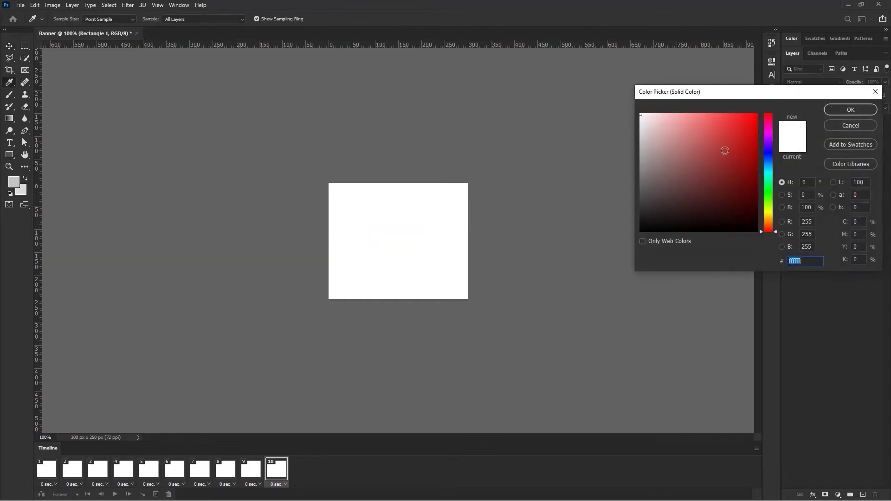
{"action": "left_click", "coordinate": [727, 130]}
{"action": "left_click_drag", "start_coordinate": [769, 180], "coordinate": [770, 222]}
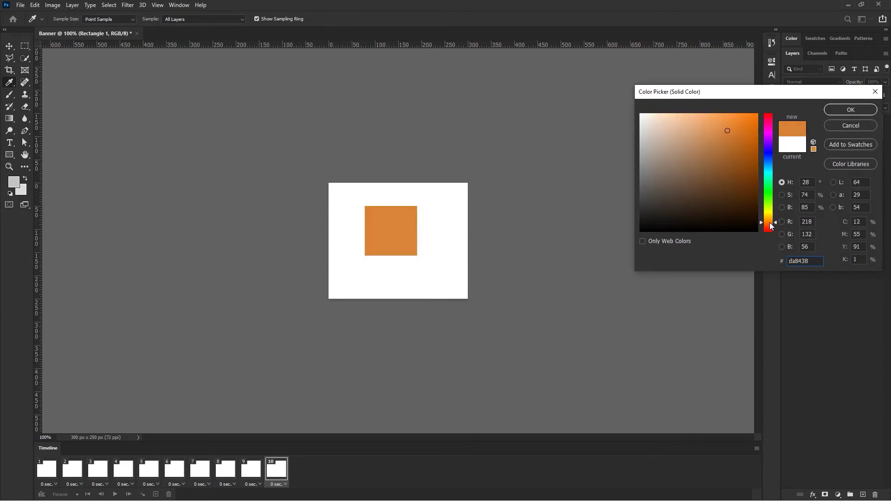
{"action": "left_click_drag", "start_coordinate": [729, 133], "coordinate": [729, 119]}
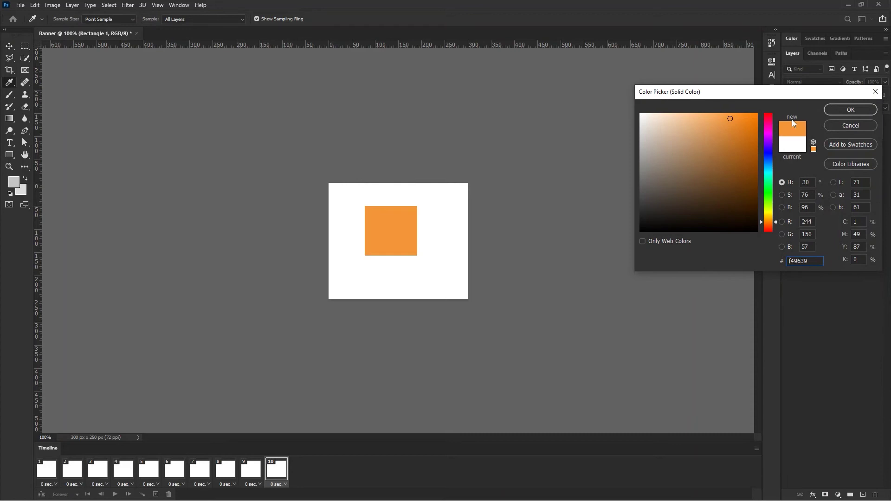
{"action": "left_click", "coordinate": [836, 112]}
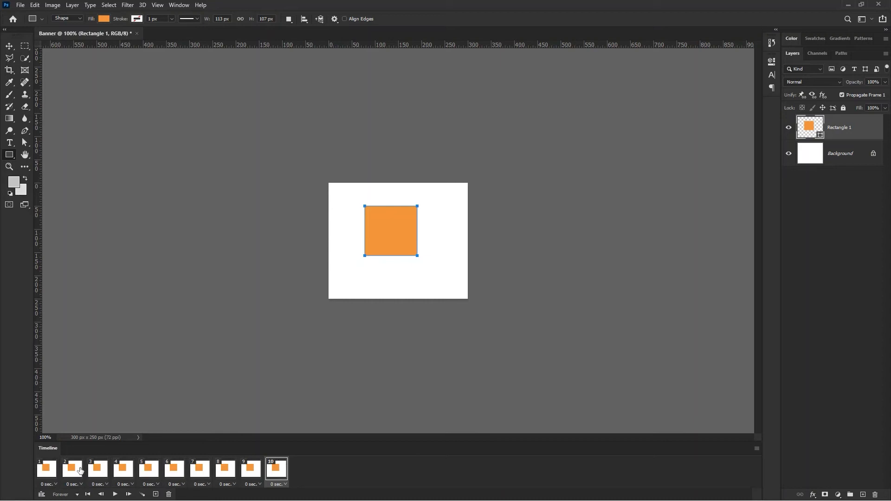
Step: Hide the orange rectangle from frame 1 and show it in frame 2
{"action": "left_click", "coordinate": [45, 473]}
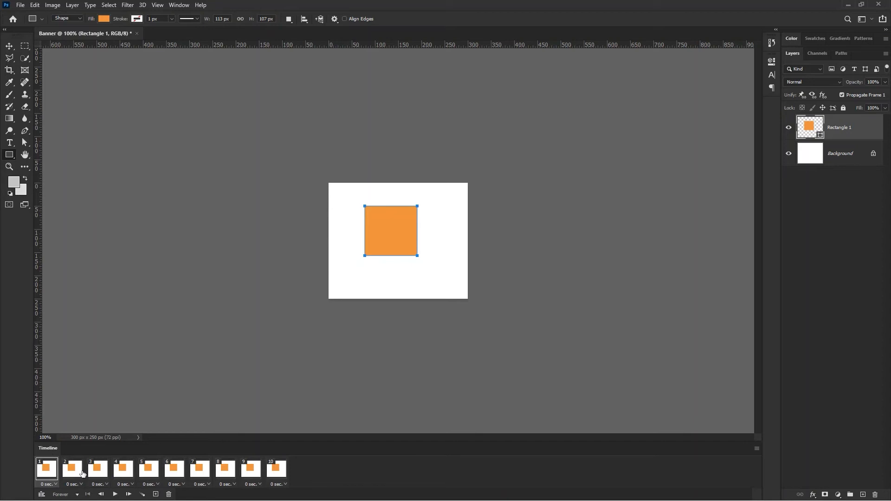
{"action": "left_click", "coordinate": [789, 128]}
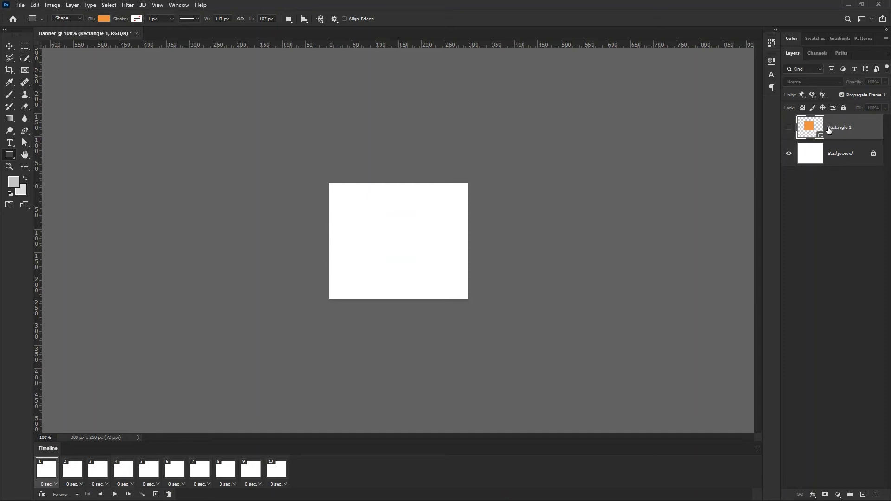
{"action": "left_click", "coordinate": [68, 471]}
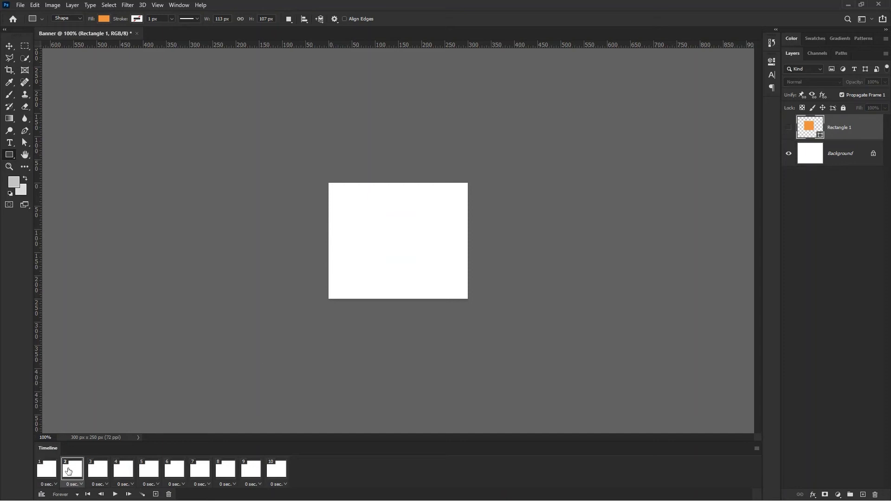
{"action": "left_click", "coordinate": [789, 129]}
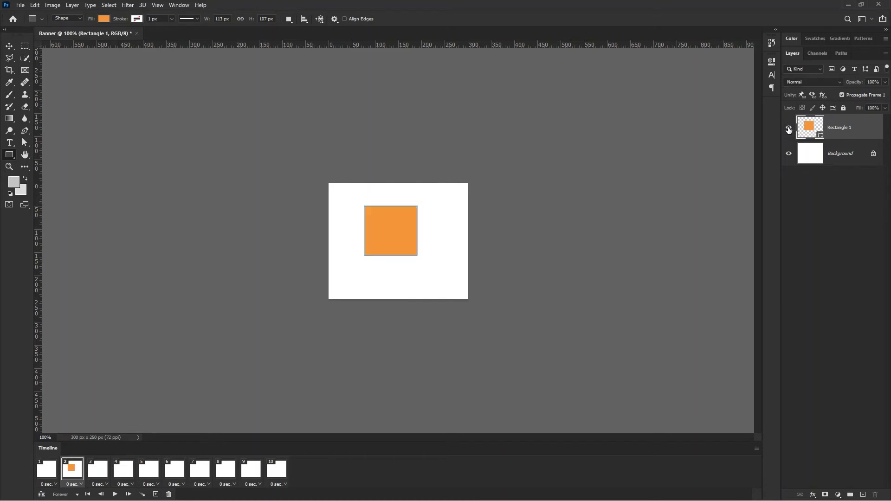
Step: Show the orange rectangle in frames 4, 6 and 8
{"action": "left_click", "coordinate": [99, 474]}
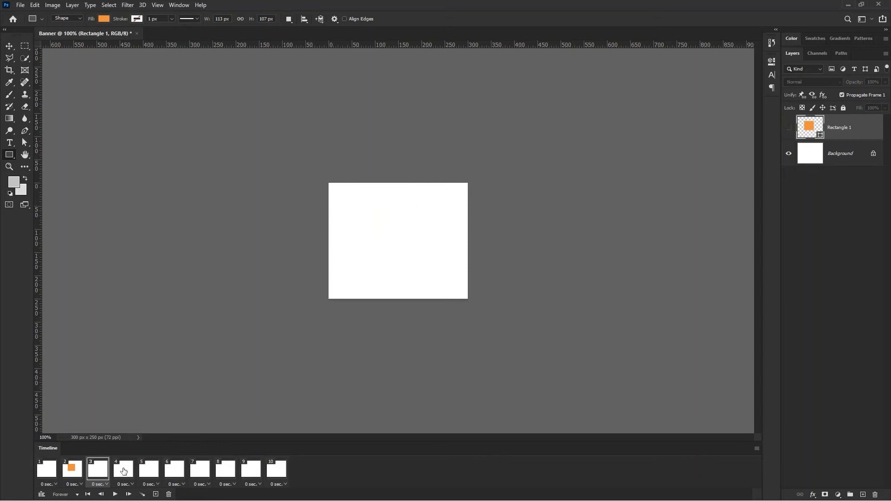
{"action": "left_click", "coordinate": [123, 471]}
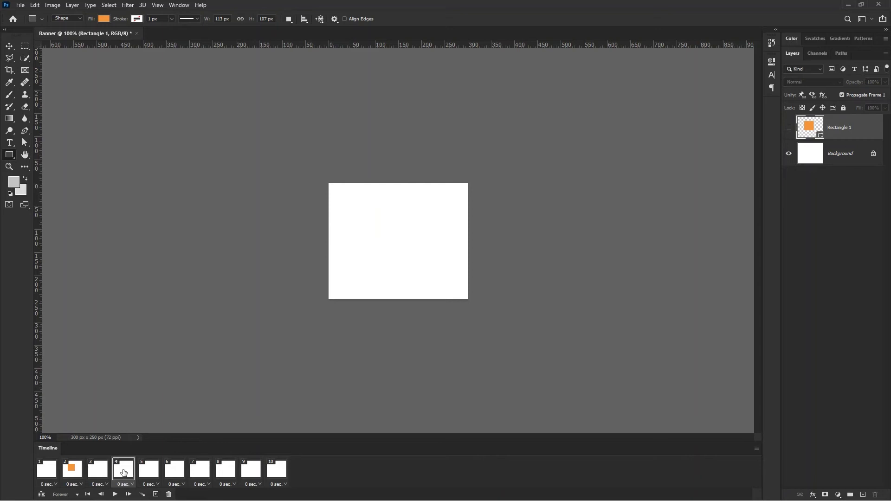
{"action": "left_click", "coordinate": [789, 128]}
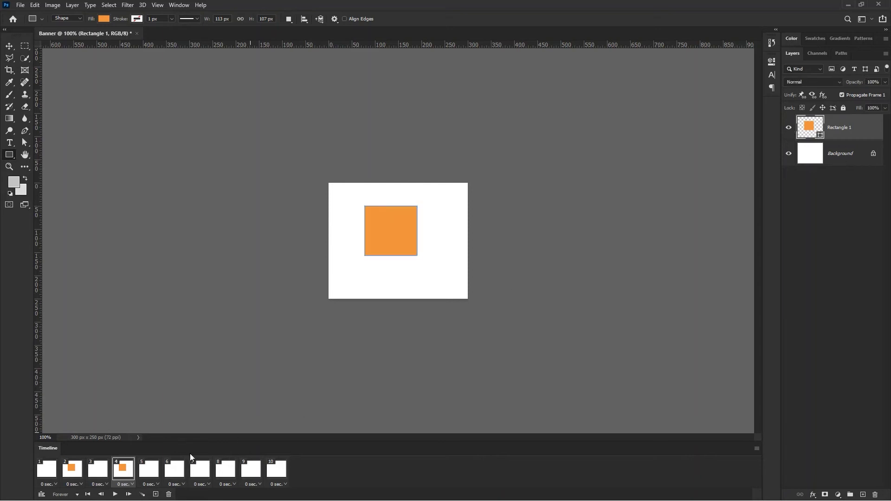
{"action": "left_click", "coordinate": [172, 472]}
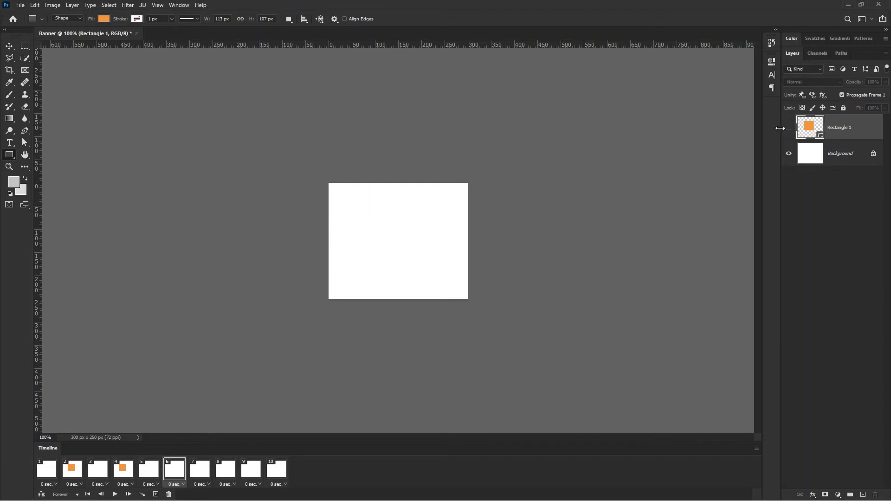
{"action": "left_click", "coordinate": [789, 129]}
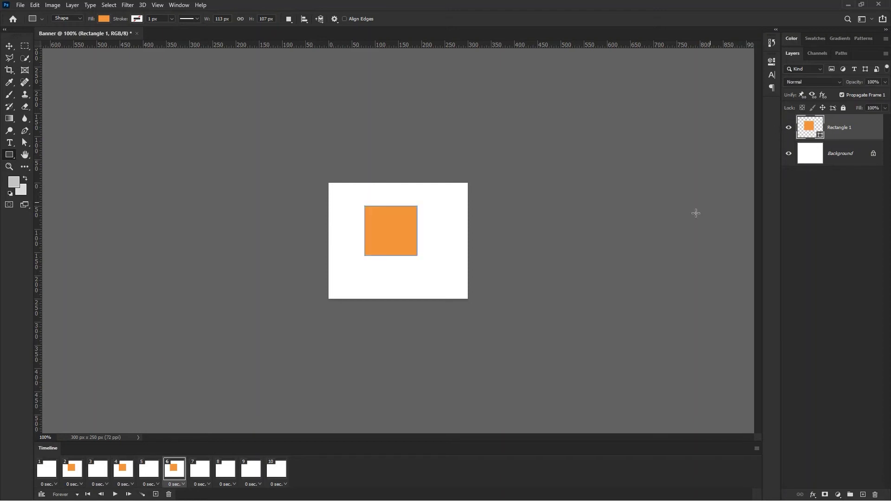
{"action": "left_click", "coordinate": [225, 470]}
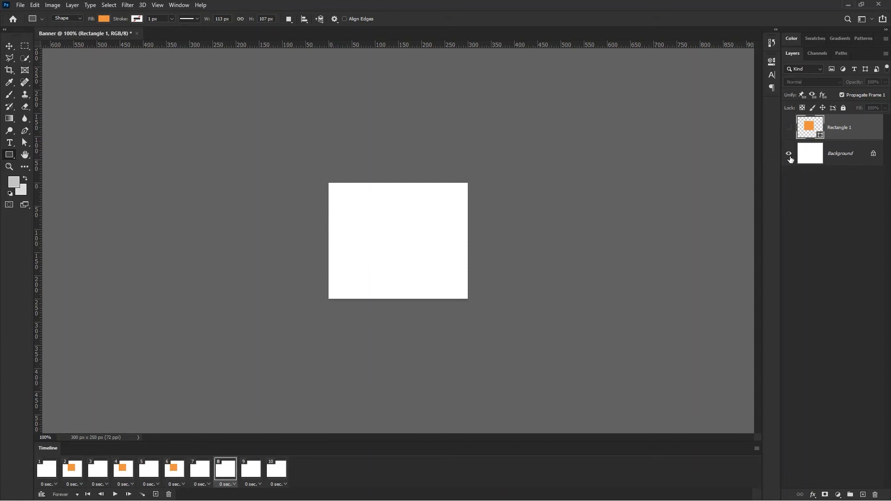
{"action": "left_click", "coordinate": [789, 128]}
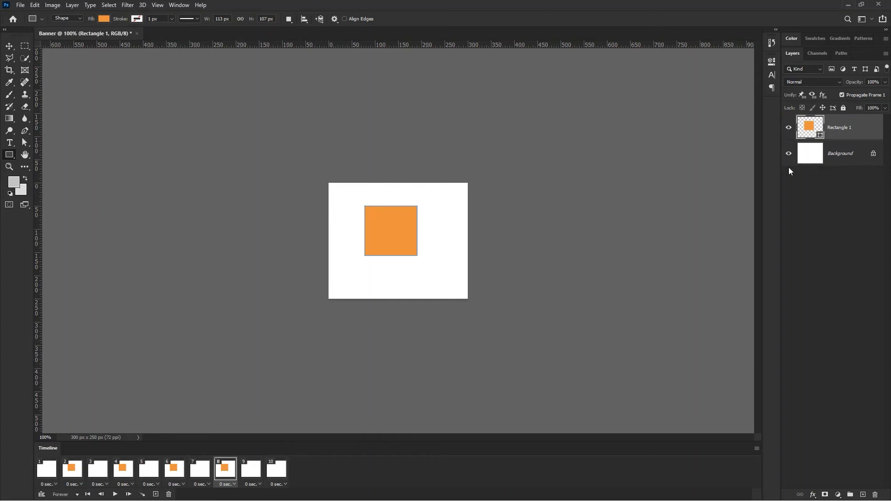
Step: Show the orange rectangle in frame 10 and preview the blinking animation from frame 1
{"action": "left_click", "coordinate": [280, 473]}
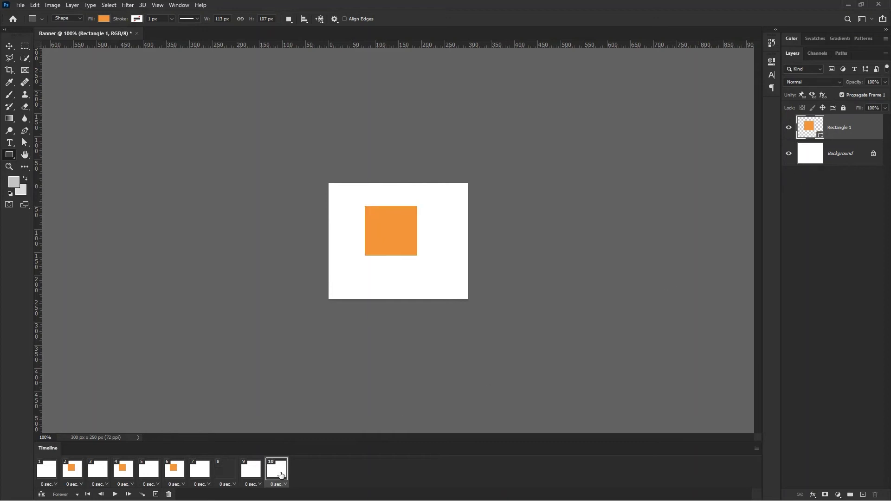
{"action": "left_click", "coordinate": [789, 127]}
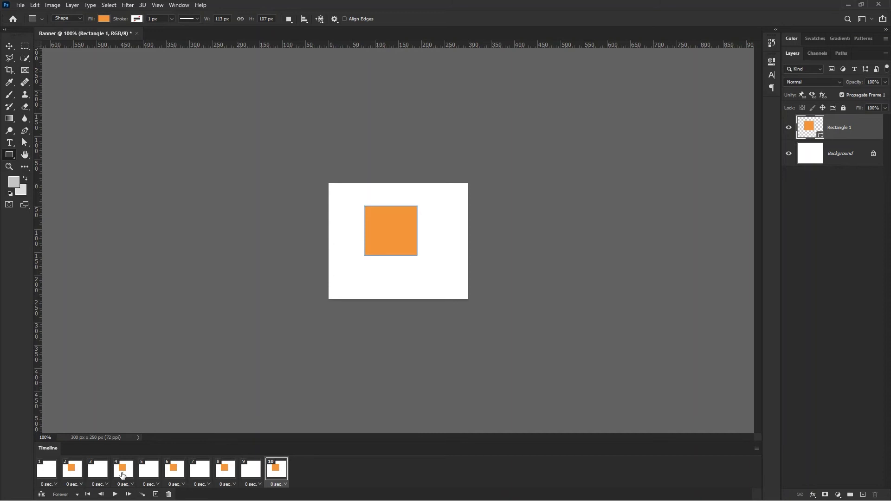
{"action": "left_click", "coordinate": [46, 469]}
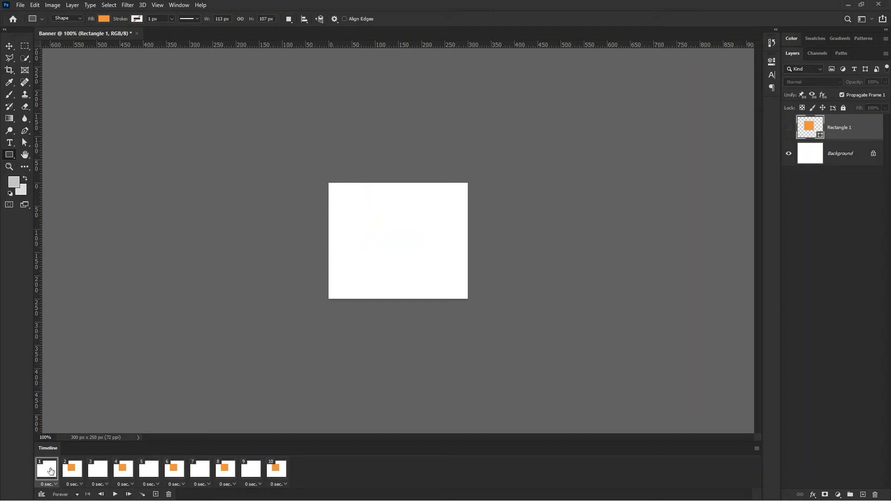
{"action": "left_click", "coordinate": [114, 494]}
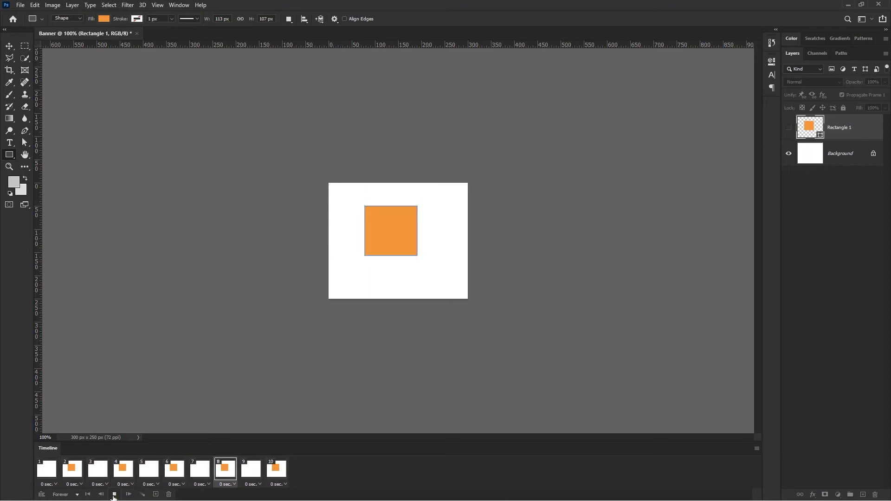
{"action": "left_click", "coordinate": [114, 495]}
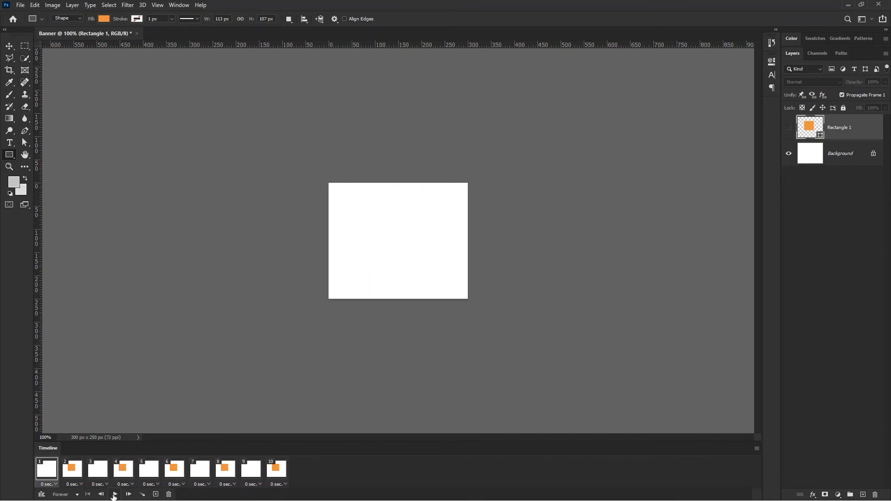
Step: Set the delay of frames 2, 4, 6, 8 and 10 to 0.5 seconds
{"action": "left_click", "coordinate": [80, 484]}
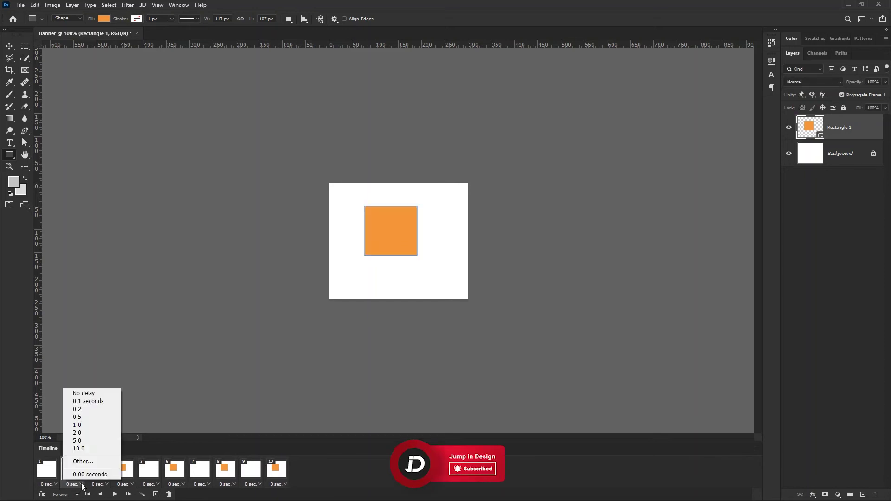
{"action": "left_click", "coordinate": [79, 417]}
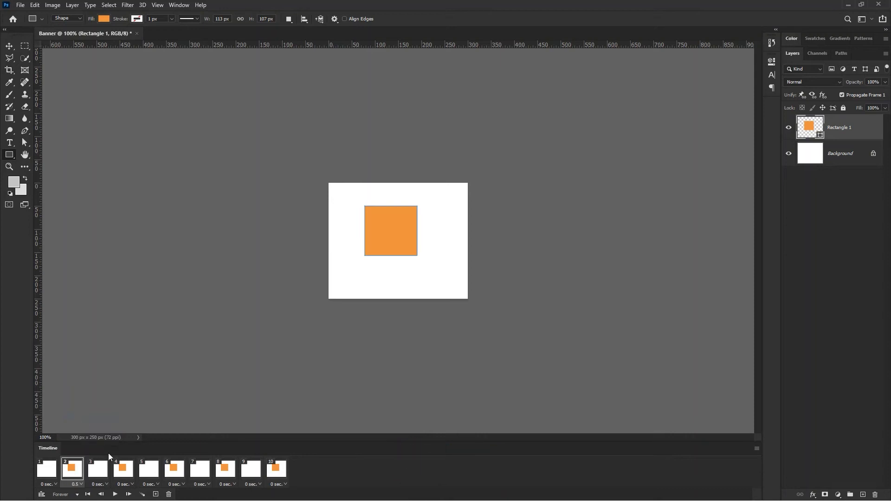
{"action": "left_click", "coordinate": [125, 485]}
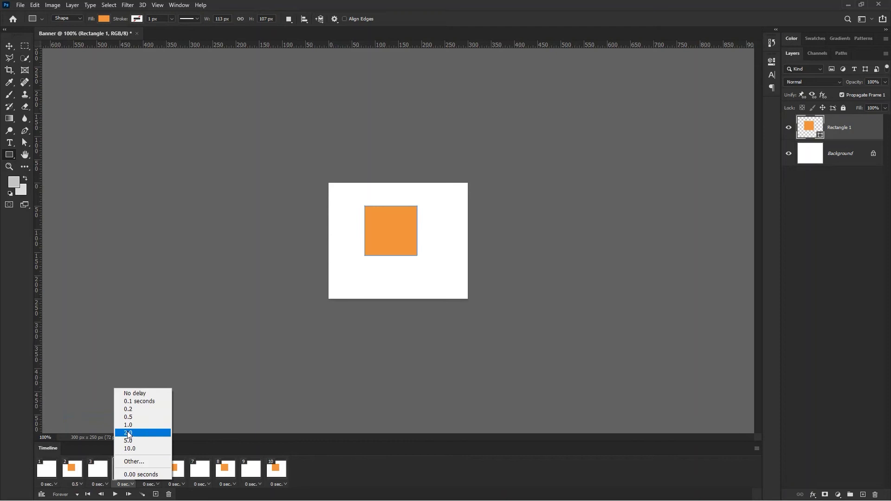
{"action": "left_click", "coordinate": [126, 417]}
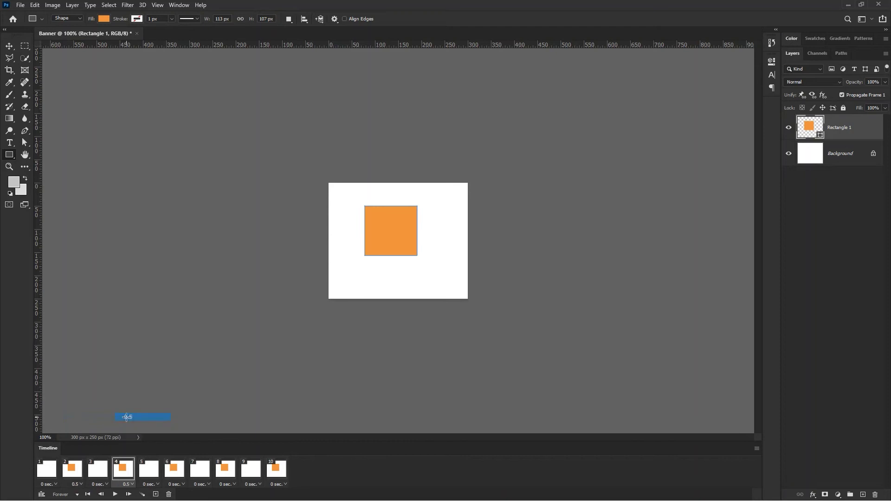
{"action": "left_click", "coordinate": [184, 484]}
{"action": "left_click", "coordinate": [181, 417]}
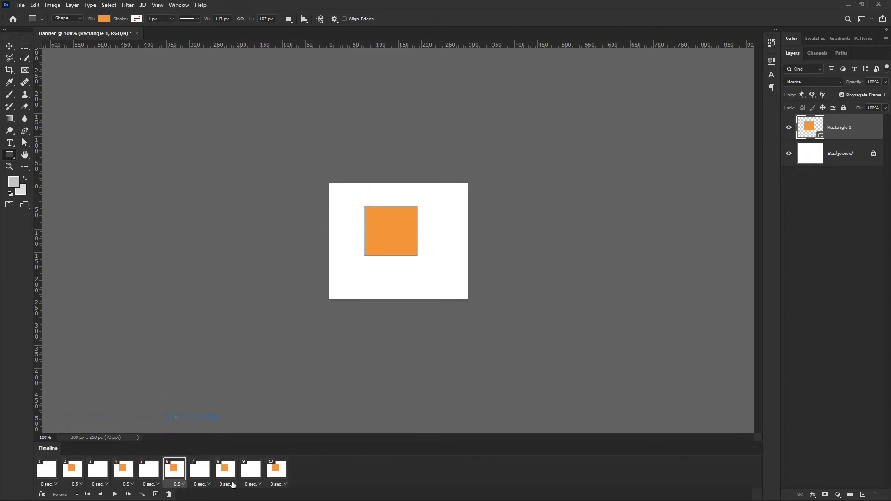
{"action": "left_click", "coordinate": [228, 485]}
{"action": "left_click", "coordinate": [230, 417]}
{"action": "left_click", "coordinate": [278, 484]}
{"action": "left_click", "coordinate": [284, 417]}
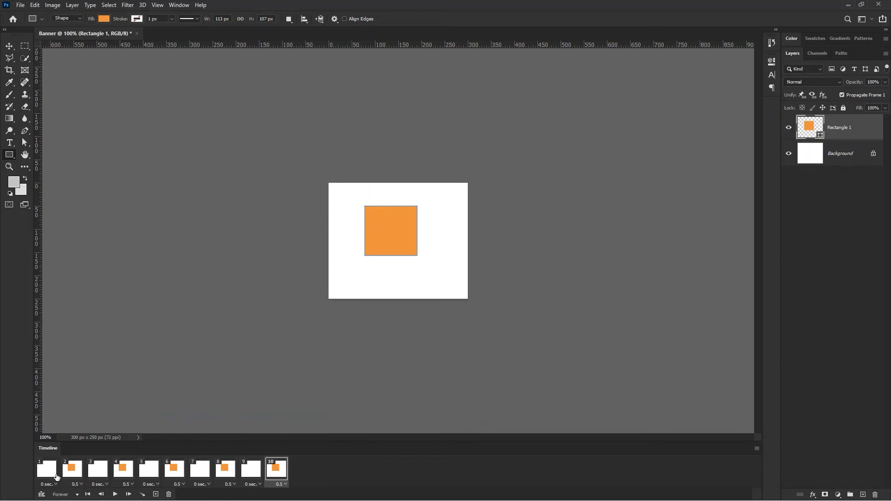
Step: Play the animation from frame 1 to check the timing of the even frames, and stop it
{"action": "left_click", "coordinate": [53, 478]}
{"action": "left_click", "coordinate": [115, 495]}
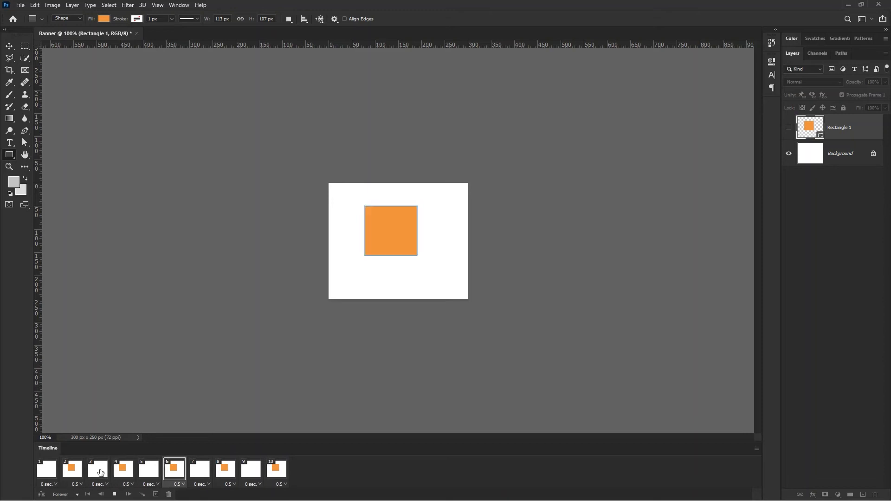
{"action": "left_click", "coordinate": [113, 494]}
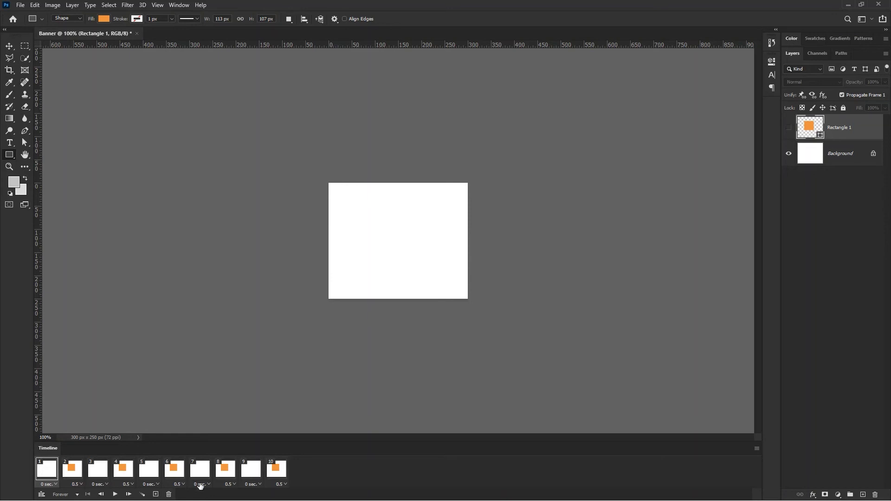
Step: Set the delay of frames 3, 5, 7 and 9 to 0.5 seconds
{"action": "left_click", "coordinate": [106, 485]}
{"action": "left_click", "coordinate": [103, 417]}
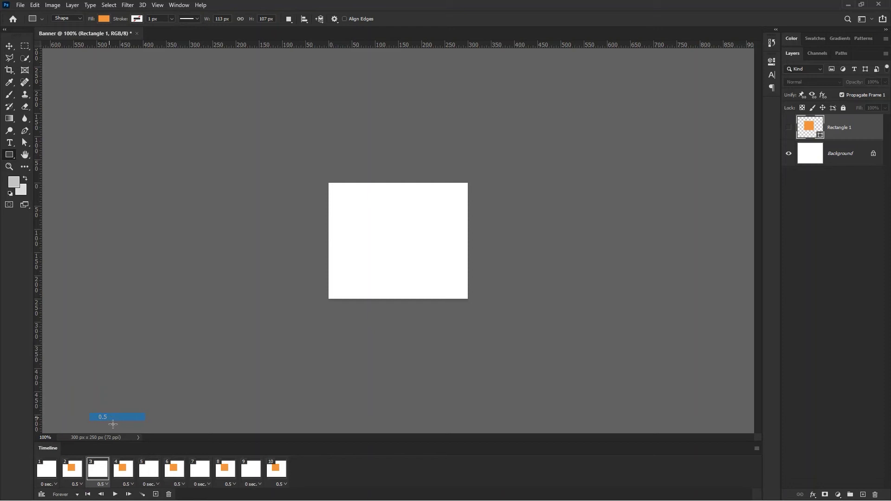
{"action": "left_click", "coordinate": [150, 485]}
{"action": "left_click", "coordinate": [156, 417]}
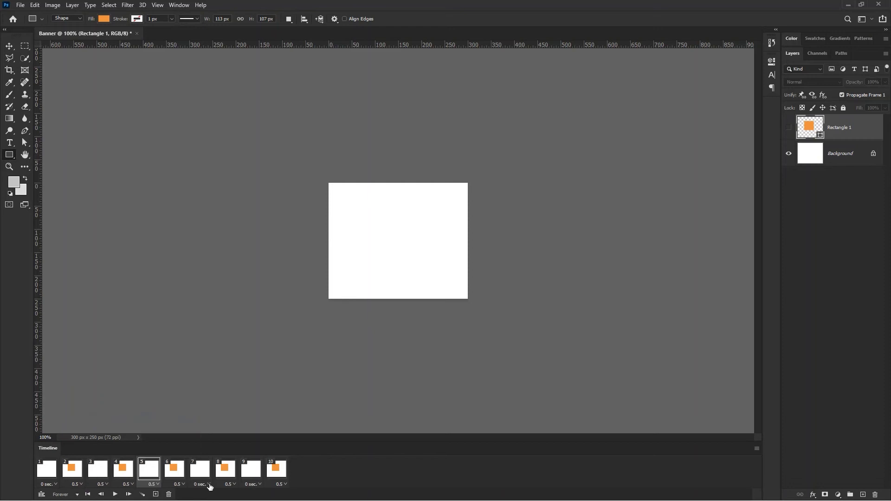
{"action": "left_click", "coordinate": [204, 485]}
{"action": "left_click", "coordinate": [204, 417]}
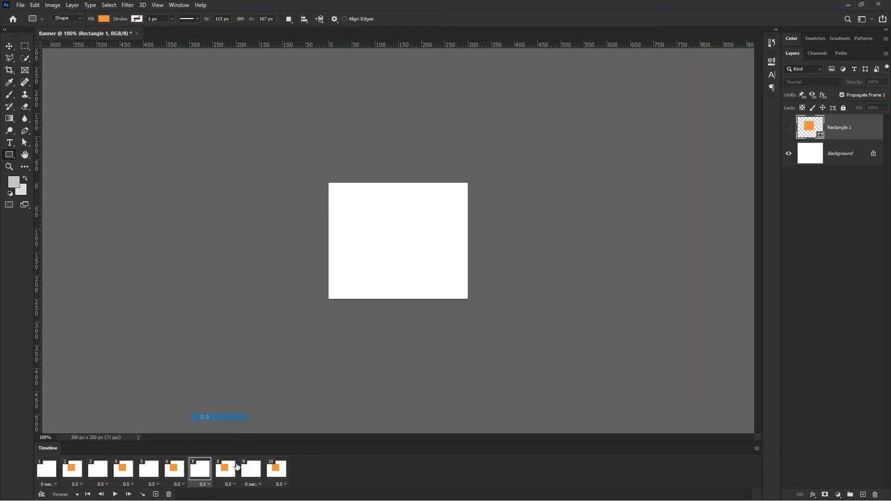
{"action": "left_click", "coordinate": [253, 484]}
{"action": "left_click", "coordinate": [247, 418]}
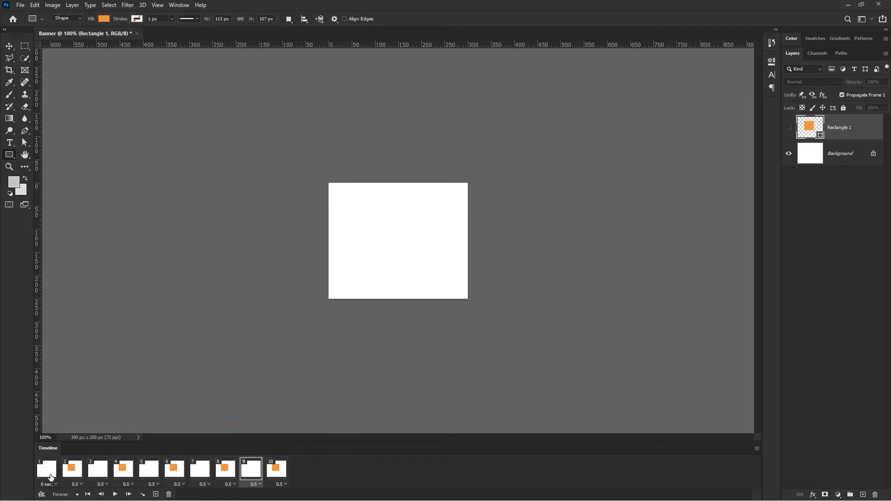
Step: Preview the animation from the first frame with the 0.5-second delays, and stop playback
{"action": "left_click", "coordinate": [50, 472]}
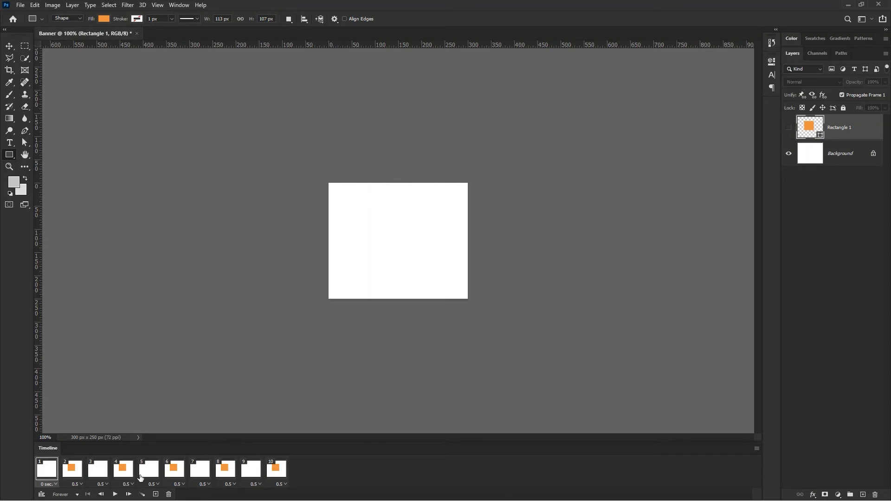
{"action": "left_click", "coordinate": [115, 495]}
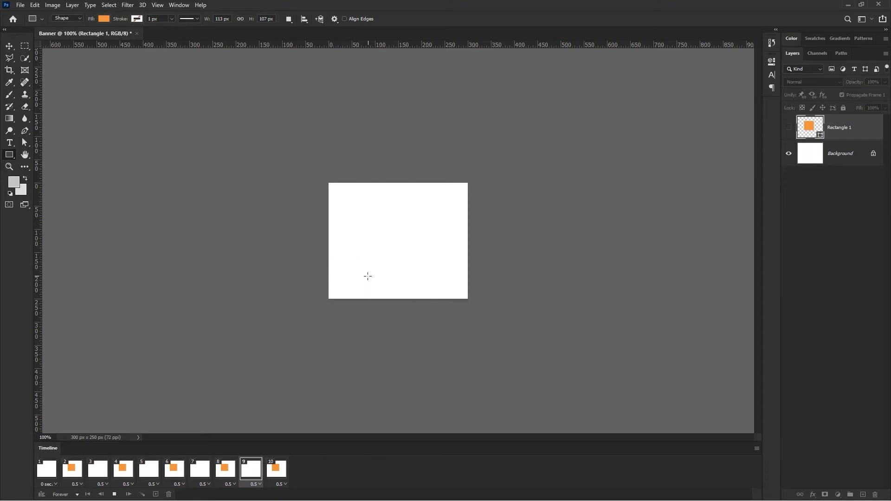
{"action": "left_click", "coordinate": [114, 495]}
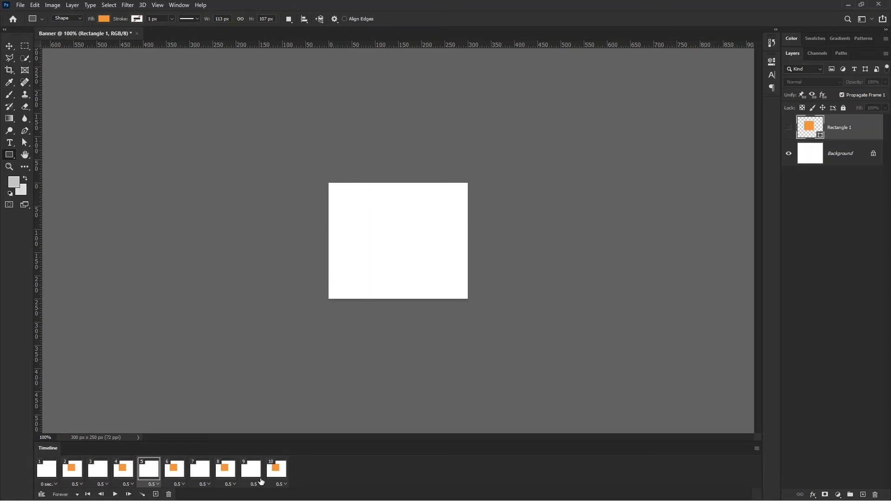
Step: Delete frames 3 to 10 and set frame 2 to no delay
{"action": "left_click", "coordinate": [280, 474]}
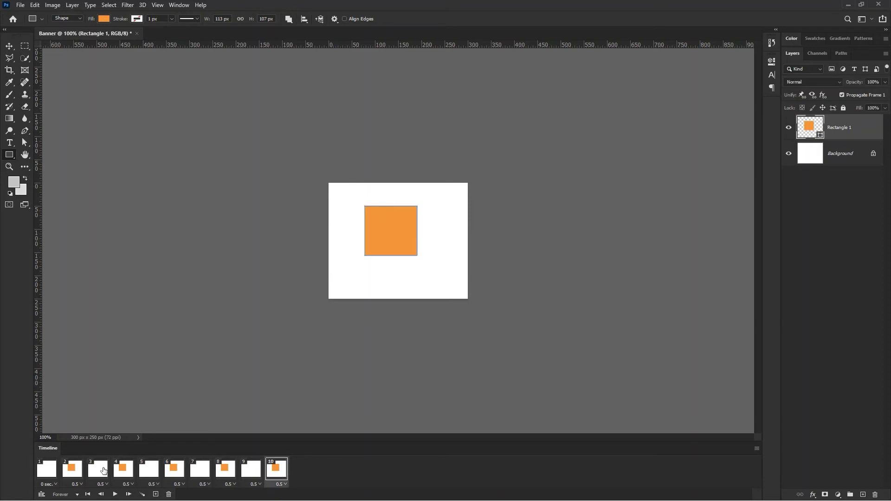
{"action": "left_click", "coordinate": [98, 472], "text": "shift"}
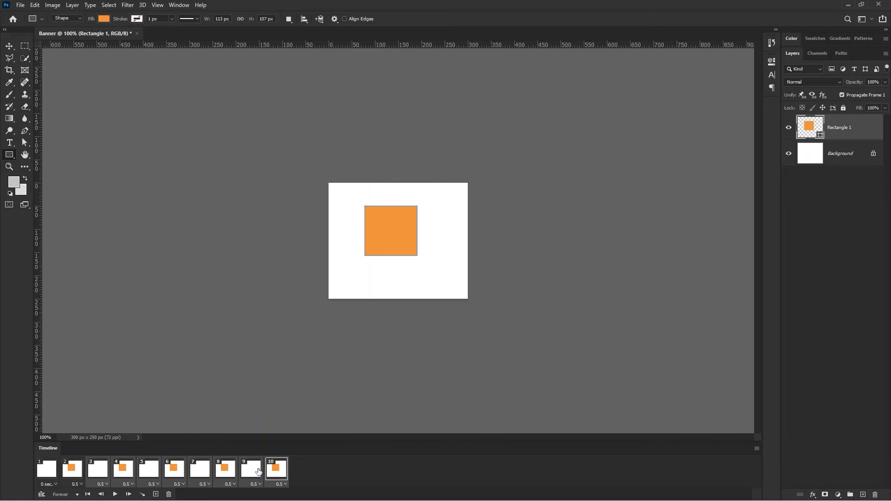
{"action": "left_click", "coordinate": [169, 494]}
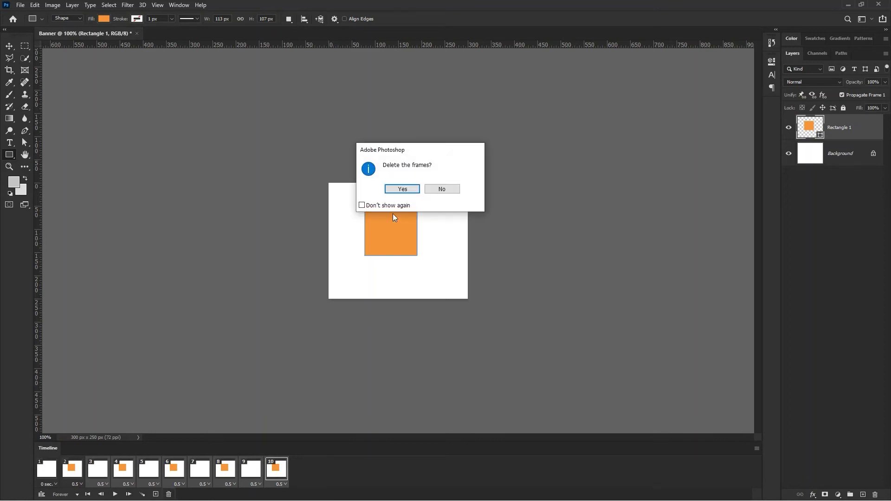
{"action": "left_click", "coordinate": [403, 190]}
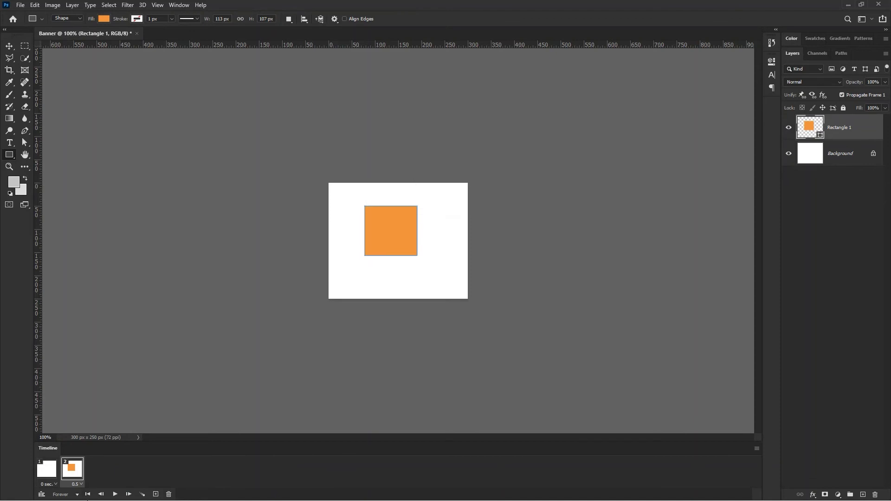
{"action": "left_click", "coordinate": [75, 484]}
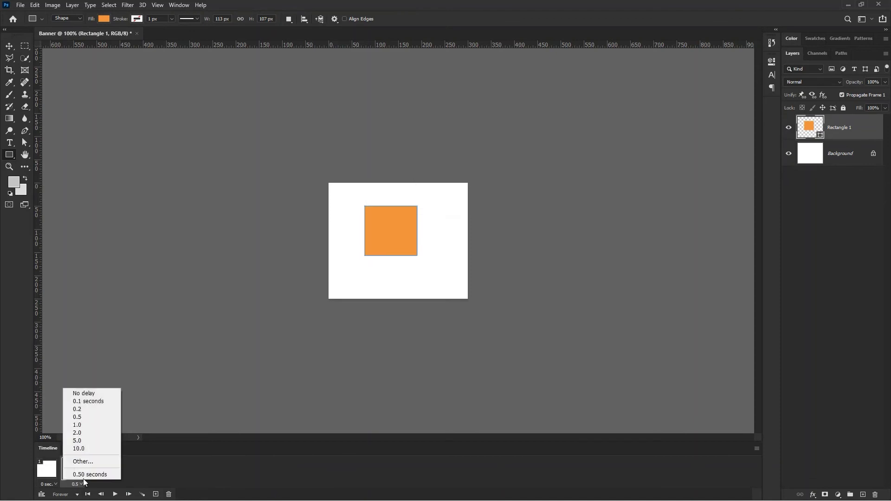
{"action": "left_click", "coordinate": [90, 394]}
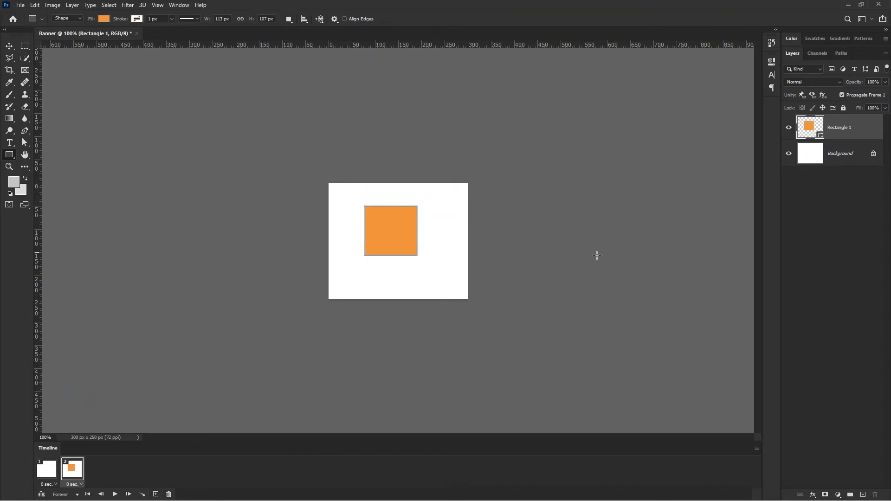
Step: In frame 2, move the orange rectangle to the canvas's upper-left corner and narrow it to about 36% of its width
{"action": "left_click", "coordinate": [8, 46]}
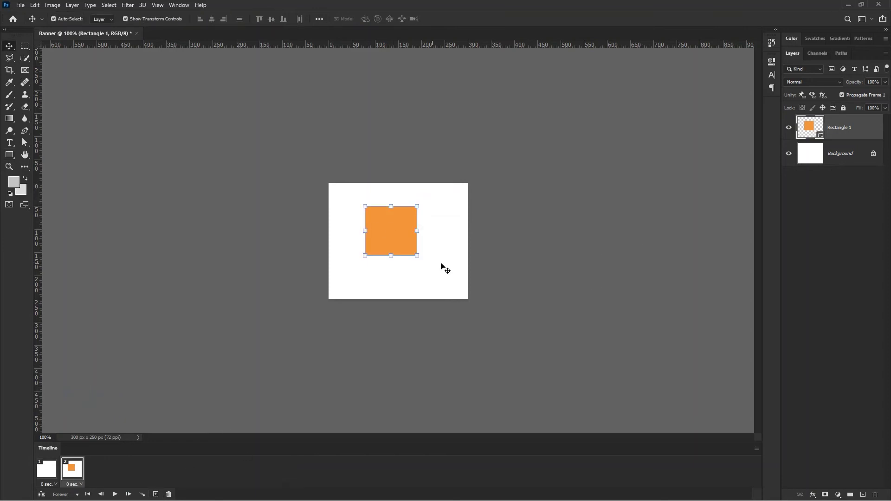
{"action": "left_click_drag", "start_coordinate": [409, 244], "coordinate": [369, 219]}
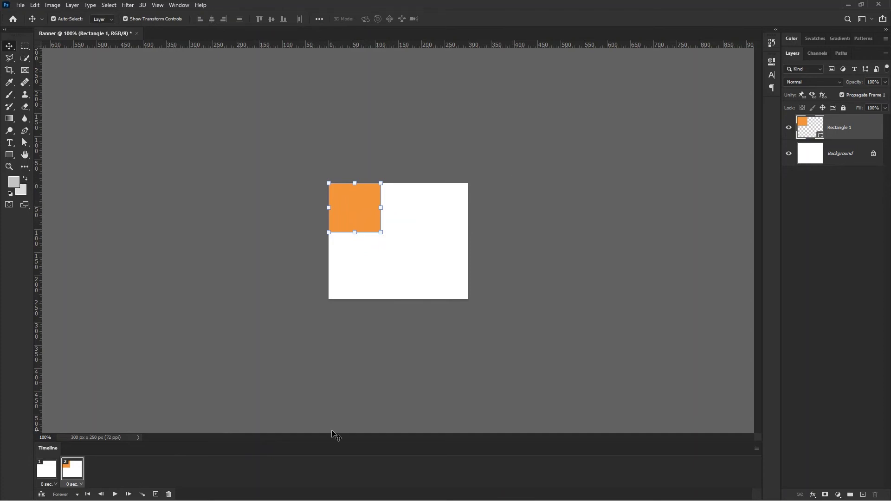
{"action": "left_click_drag", "start_coordinate": [380, 210], "coordinate": [345, 217]}
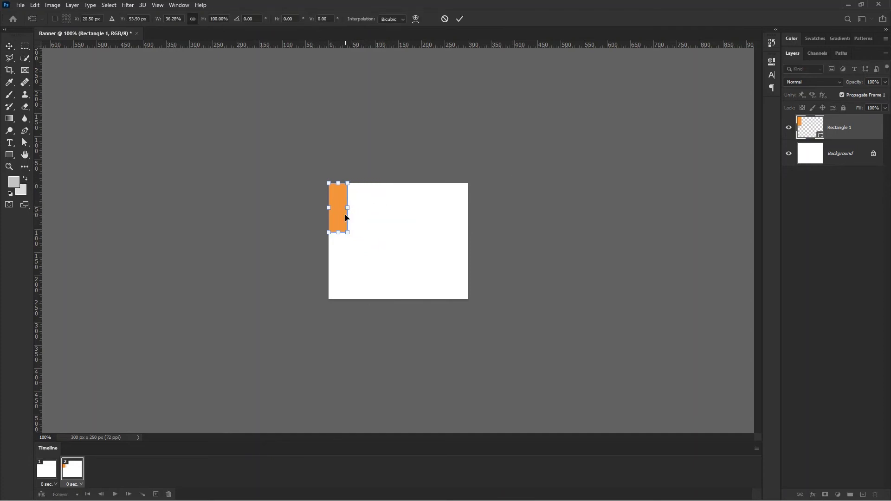
{"action": "left_click", "coordinate": [458, 19]}
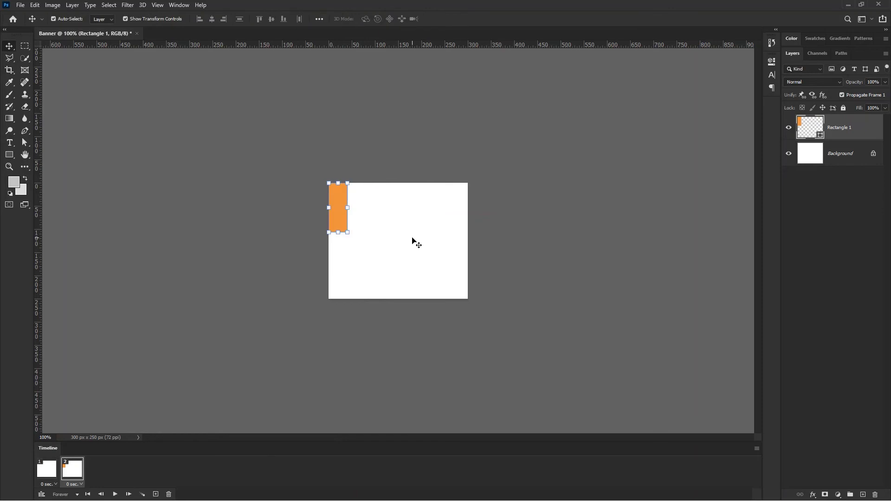
Step: Add a third frame with the rectangle moved to the canvas's upper-right corner, and review all three frames
{"action": "left_click", "coordinate": [156, 495]}
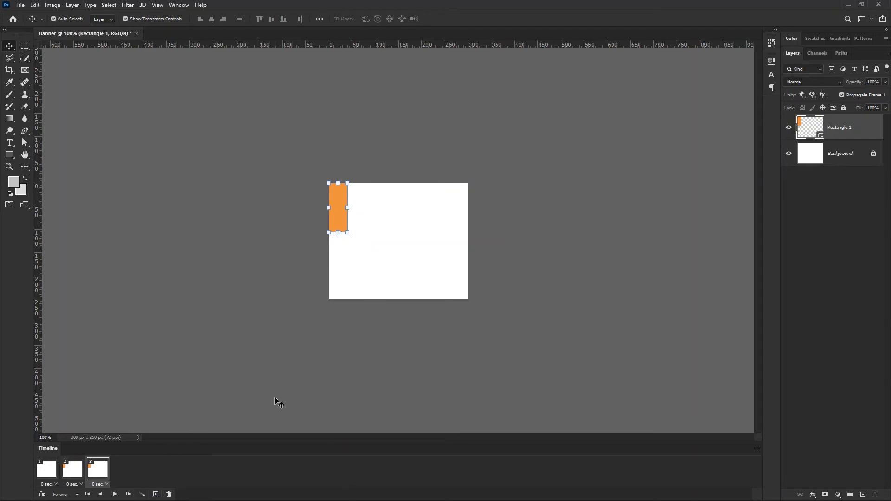
{"action": "left_click_drag", "start_coordinate": [342, 207], "coordinate": [460, 205]}
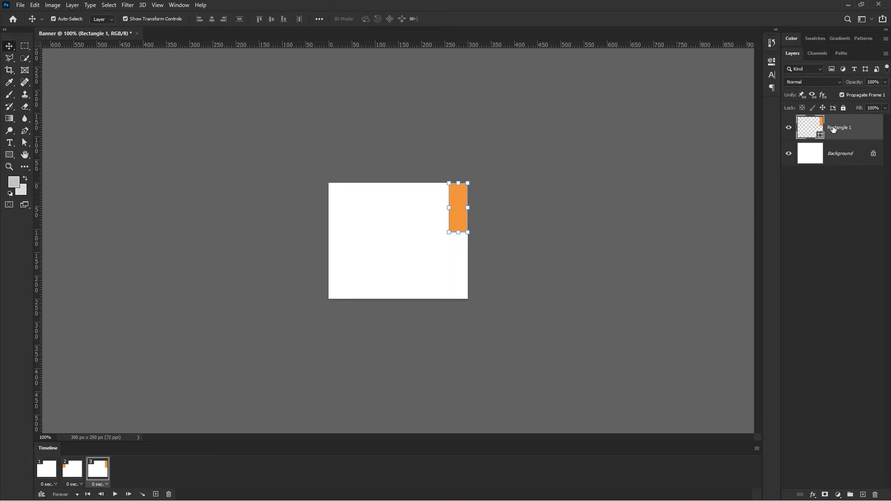
{"action": "left_click", "coordinate": [73, 475]}
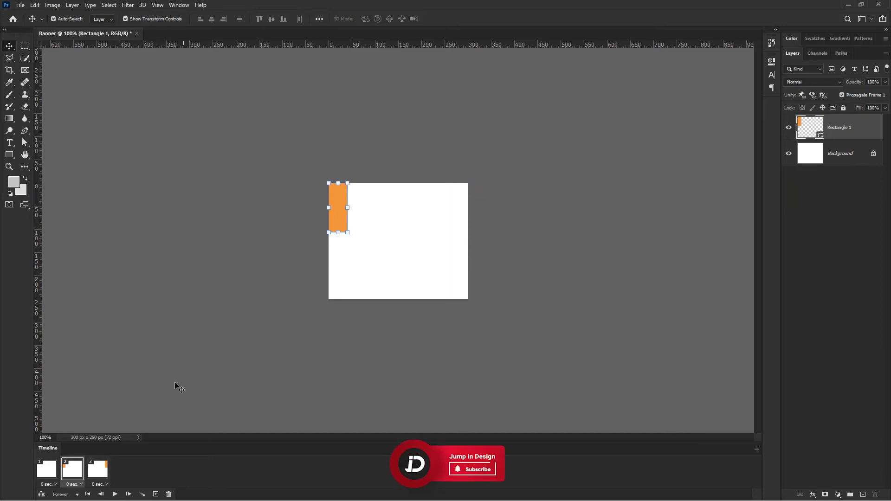
{"action": "left_click", "coordinate": [106, 469]}
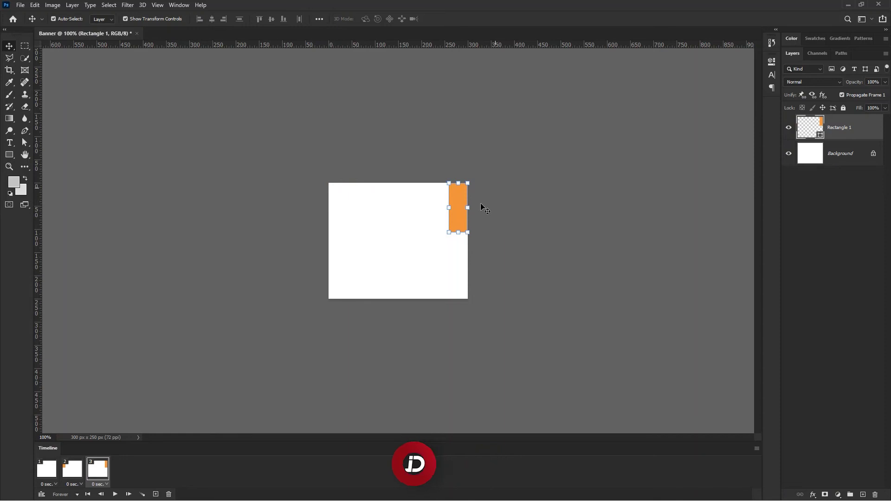
{"action": "left_click", "coordinate": [43, 475]}
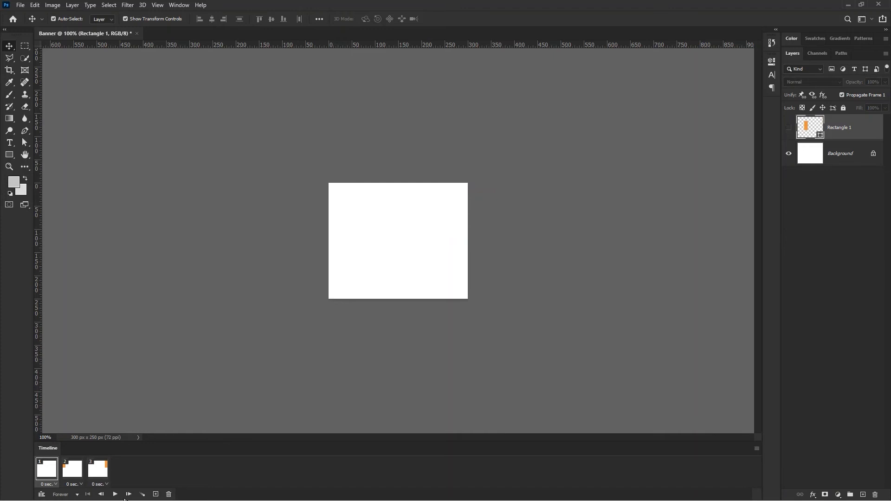
Step: Preview the three-frame animation, and add 8 tween frames between frames 2 and 3 for all layers
{"action": "left_click", "coordinate": [115, 495]}
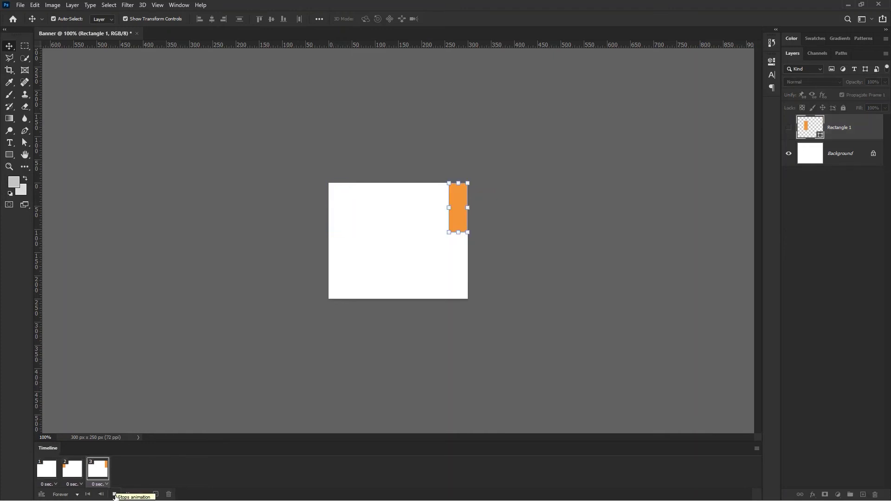
{"action": "left_click", "coordinate": [115, 494]}
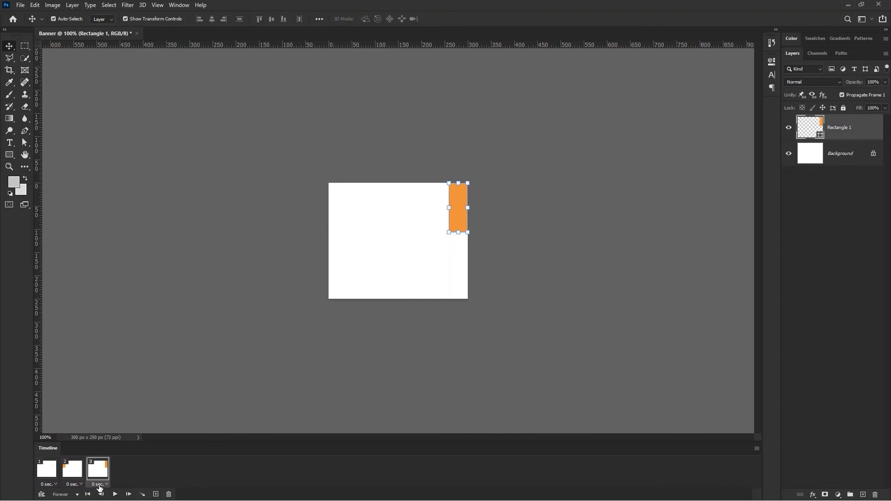
{"action": "left_click", "coordinate": [77, 475]}
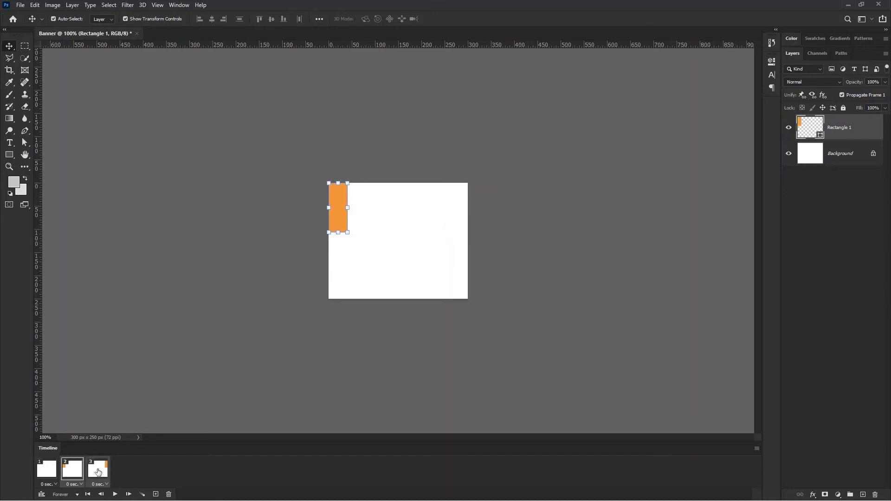
{"action": "left_click", "coordinate": [142, 495]}
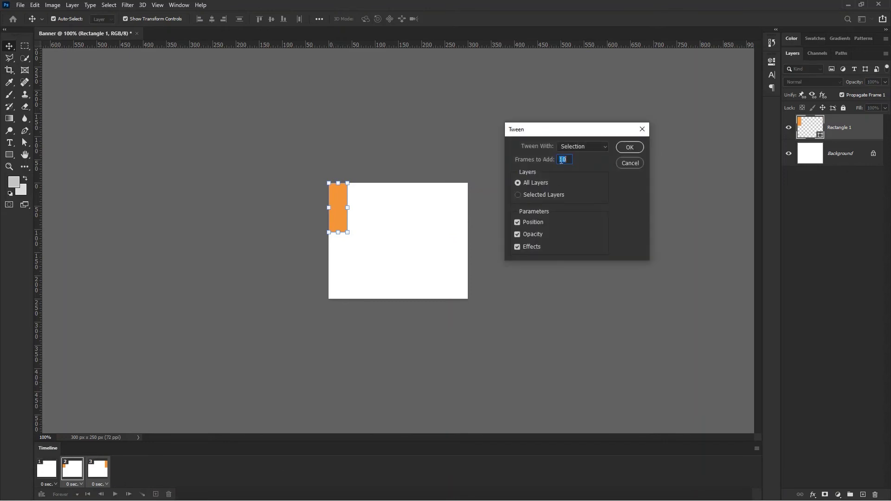
{"action": "left_click_drag", "start_coordinate": [568, 135], "coordinate": [498, 189]}
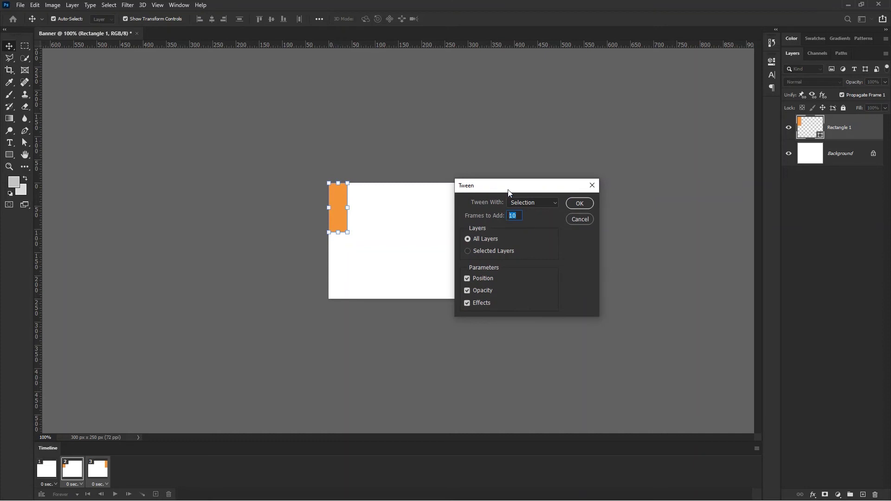
{"action": "left_click_drag", "start_coordinate": [510, 188], "coordinate": [556, 181]}
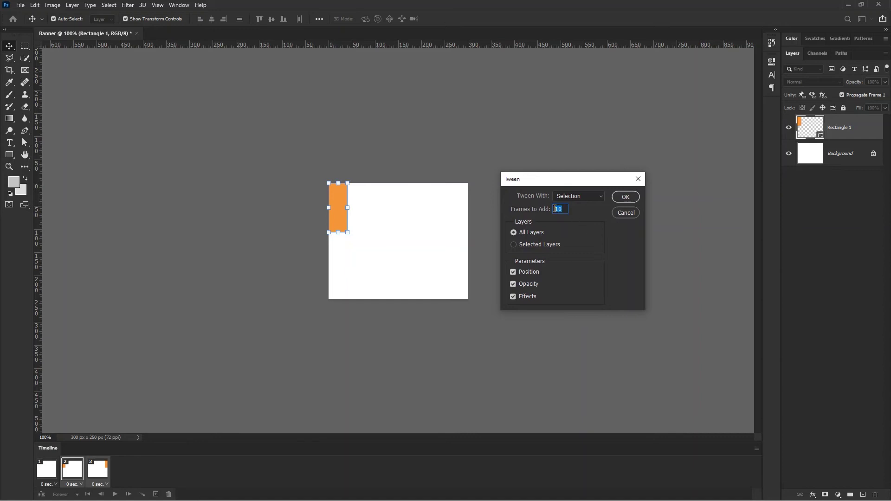
{"action": "left_click_drag", "start_coordinate": [572, 180], "coordinate": [581, 175]}
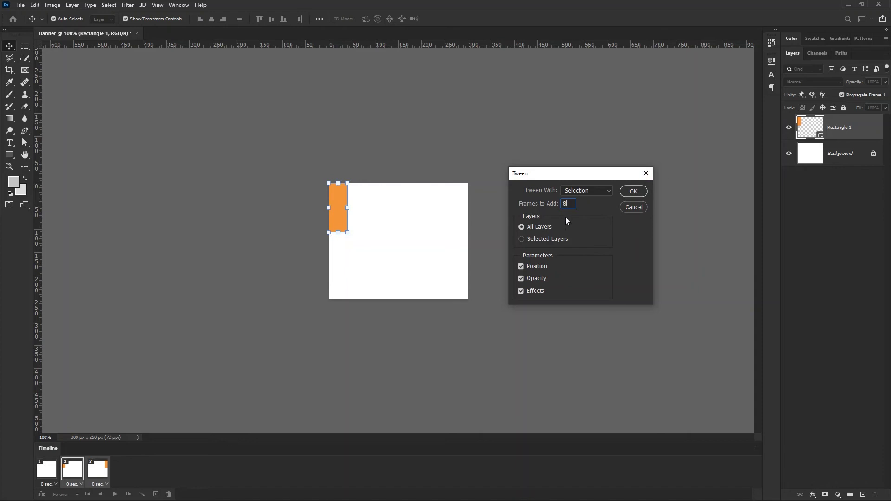
{"action": "left_click", "coordinate": [638, 194]}
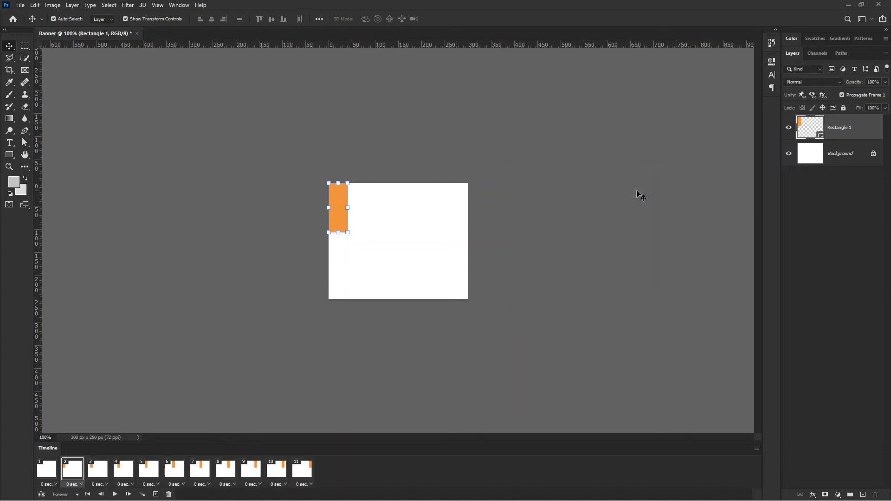
Step: Review frames 3 to 11 one by one to check the rectangle's position in each tweened frame
{"action": "left_click", "coordinate": [97, 473]}
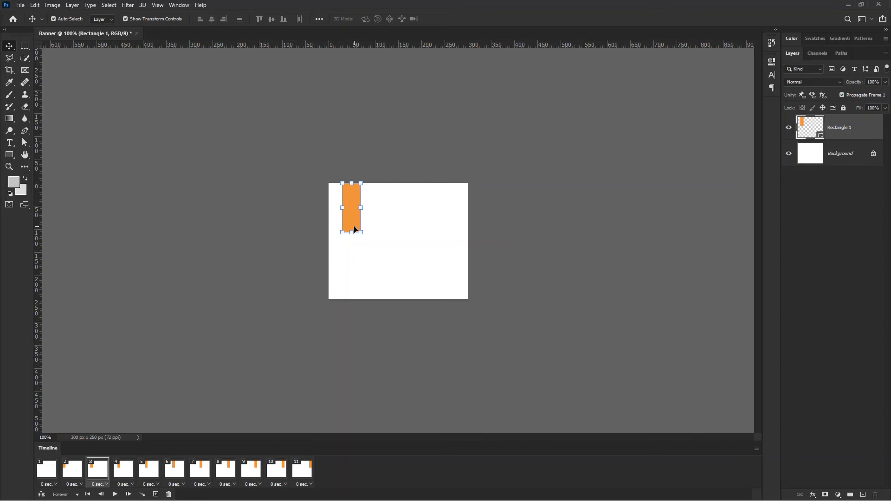
{"action": "left_click", "coordinate": [122, 474]}
{"action": "left_click", "coordinate": [147, 473]}
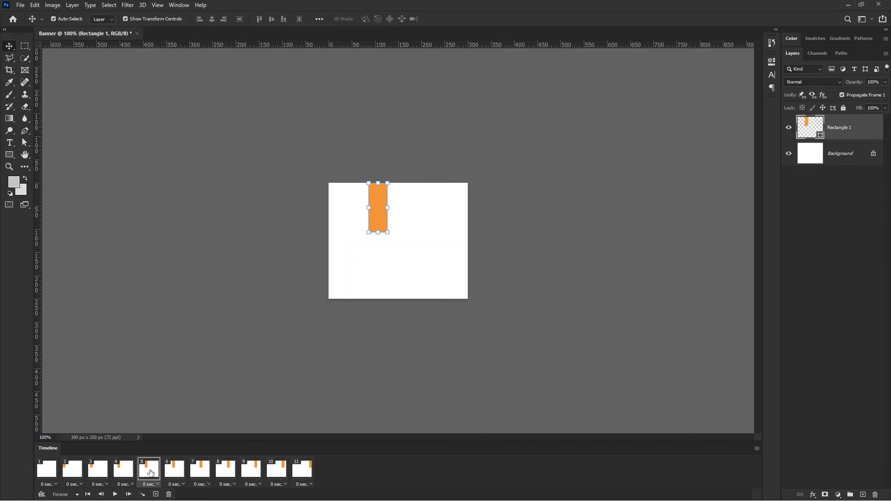
{"action": "left_click", "coordinate": [173, 473]}
{"action": "left_click", "coordinate": [204, 474]}
{"action": "left_click", "coordinate": [227, 473]}
{"action": "left_click", "coordinate": [253, 474]}
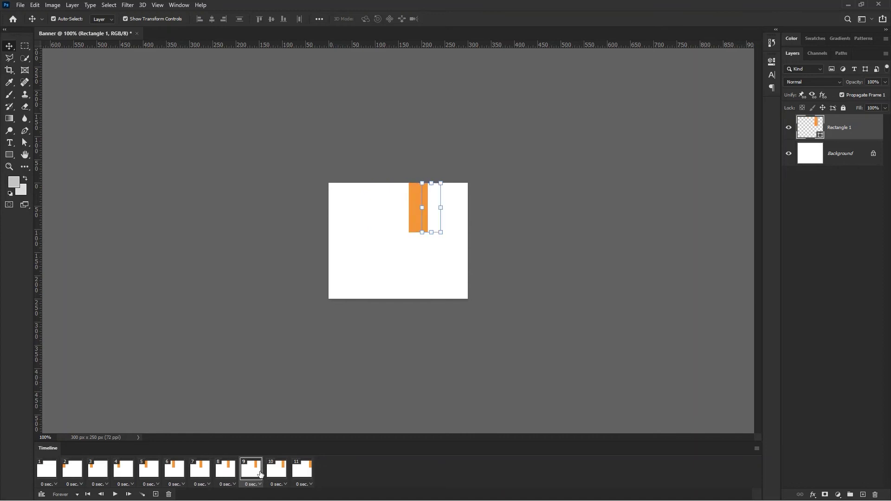
{"action": "left_click", "coordinate": [278, 473]}
{"action": "left_click", "coordinate": [303, 472]}
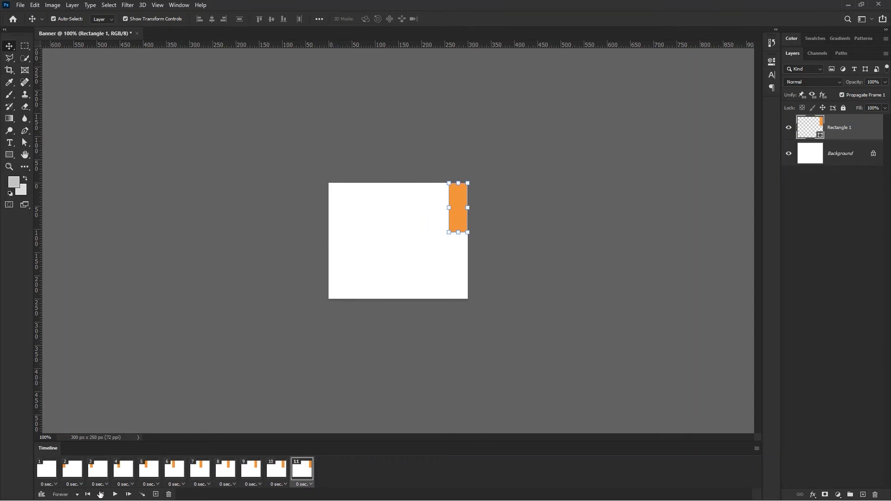
Step: Preview the tweened animation from the first frame, and stop playback
{"action": "left_click", "coordinate": [49, 471]}
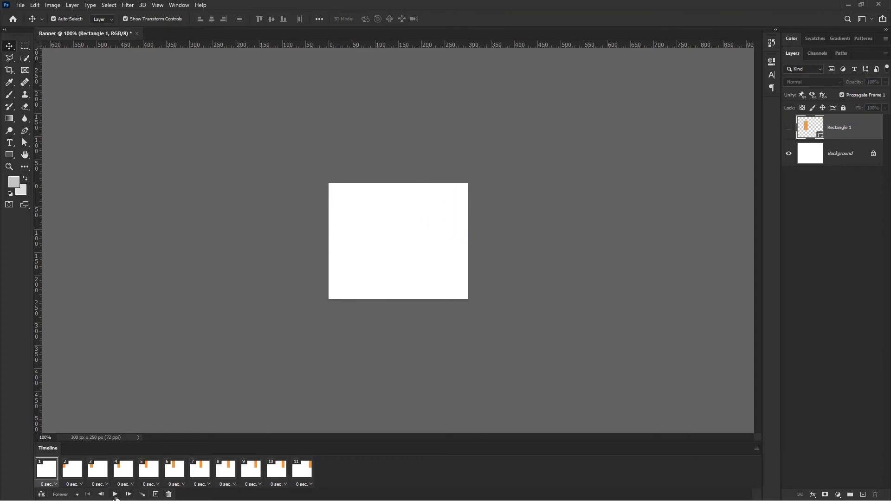
{"action": "left_click", "coordinate": [116, 495]}
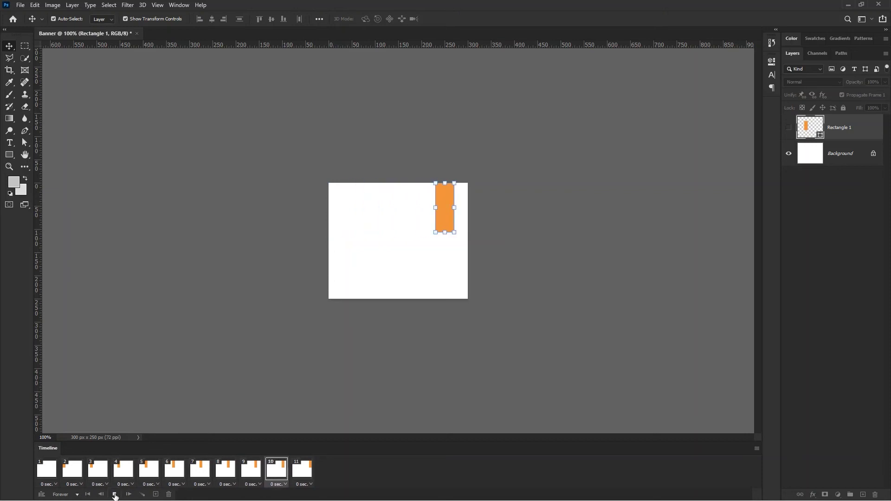
{"action": "left_click", "coordinate": [115, 495]}
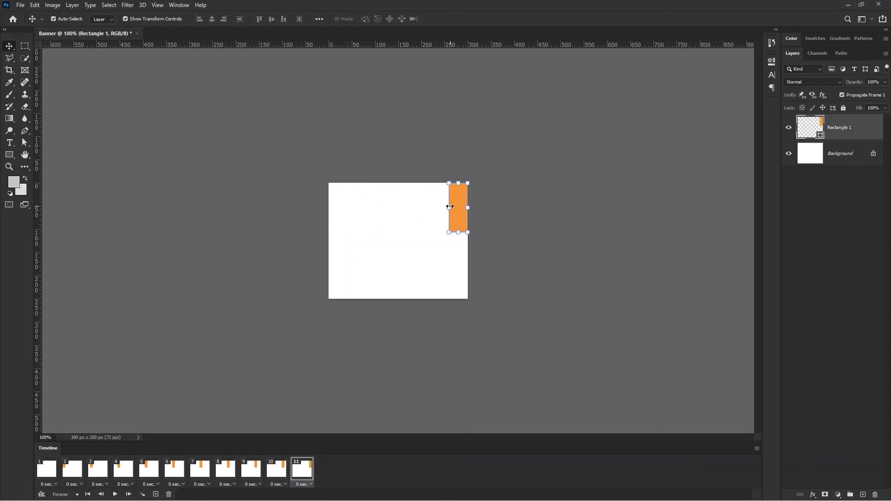
Step: Set the delay of frame 11 to 1 second, and preview the animation from the first frame
{"action": "left_click", "coordinate": [312, 484]}
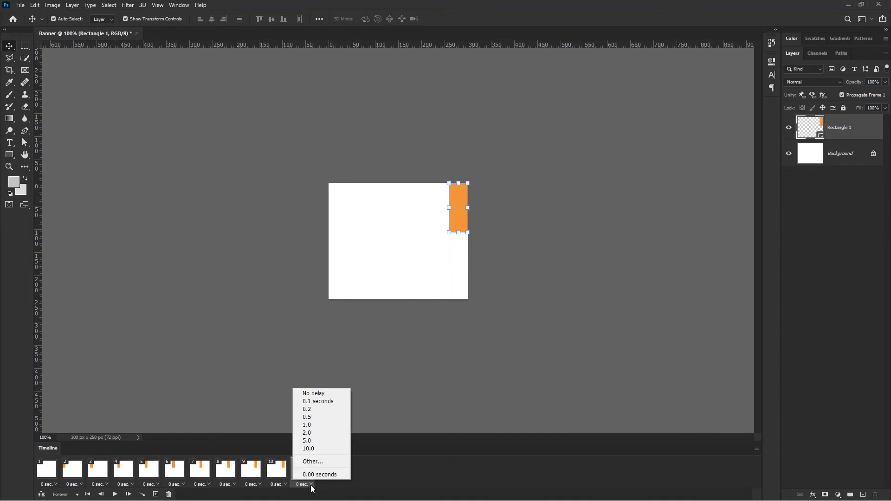
{"action": "left_click", "coordinate": [312, 426]}
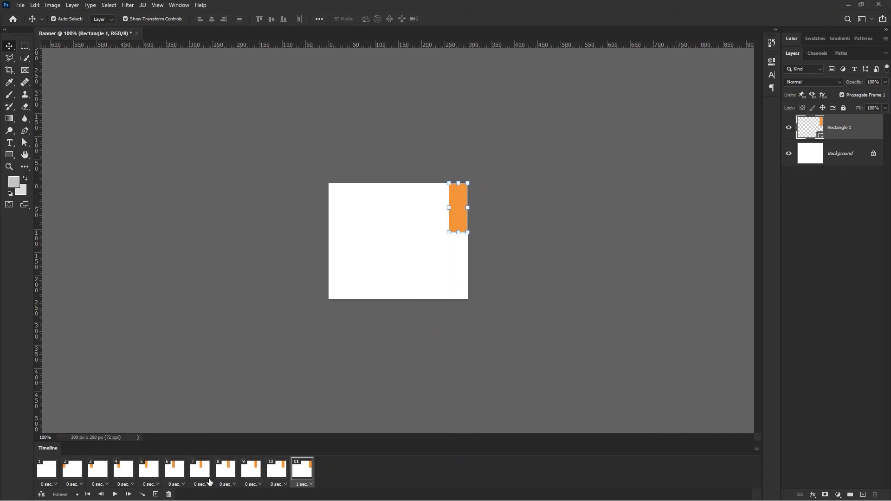
{"action": "left_click", "coordinate": [50, 471]}
{"action": "left_click", "coordinate": [114, 494]}
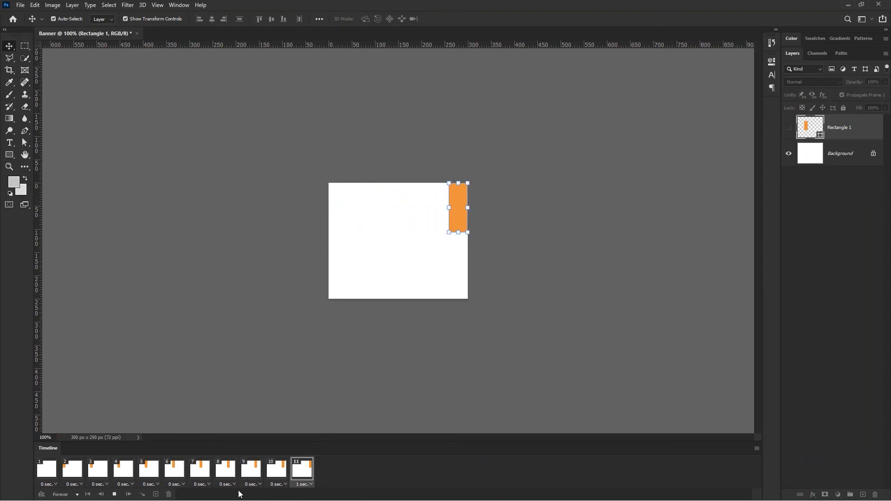
{"action": "left_click", "coordinate": [114, 494]}
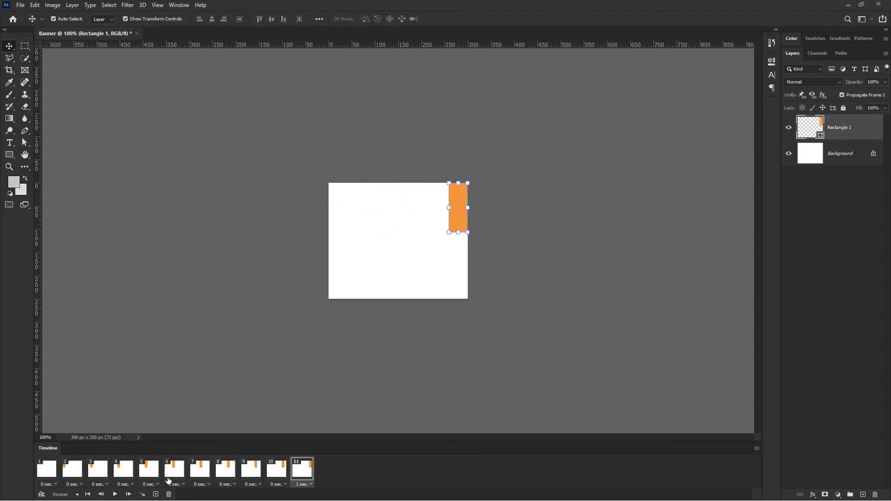
Step: Set the delay of frame 6 to 2 seconds, and preview the animation from the first frame
{"action": "left_click", "coordinate": [174, 472]}
{"action": "left_click", "coordinate": [180, 485]}
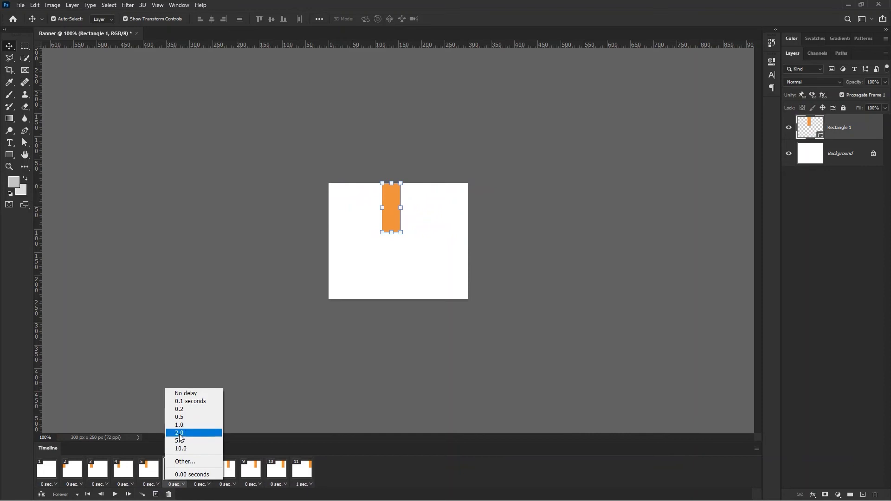
{"action": "left_click", "coordinate": [180, 437]}
{"action": "left_click", "coordinate": [47, 469]}
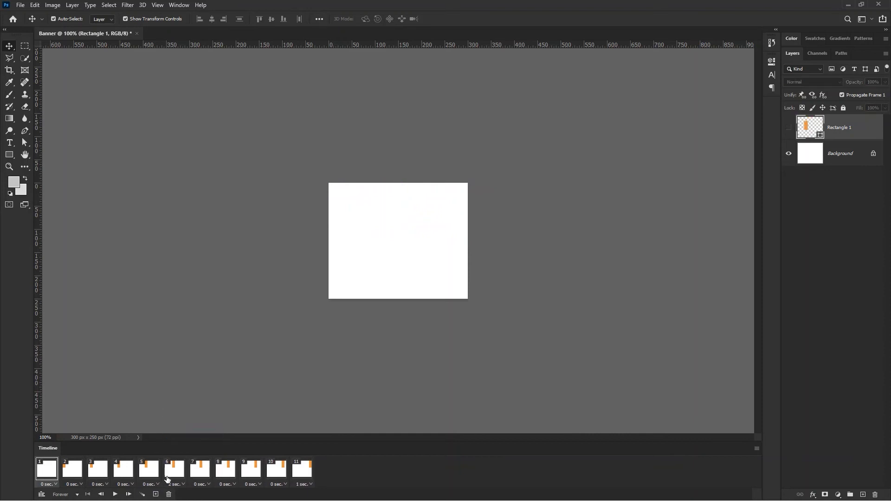
{"action": "left_click", "coordinate": [115, 495]}
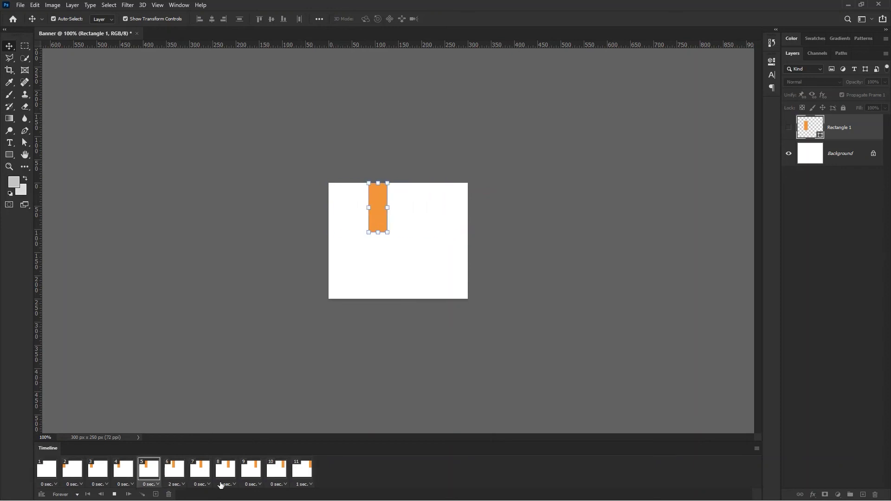
{"action": "left_click", "coordinate": [115, 494]}
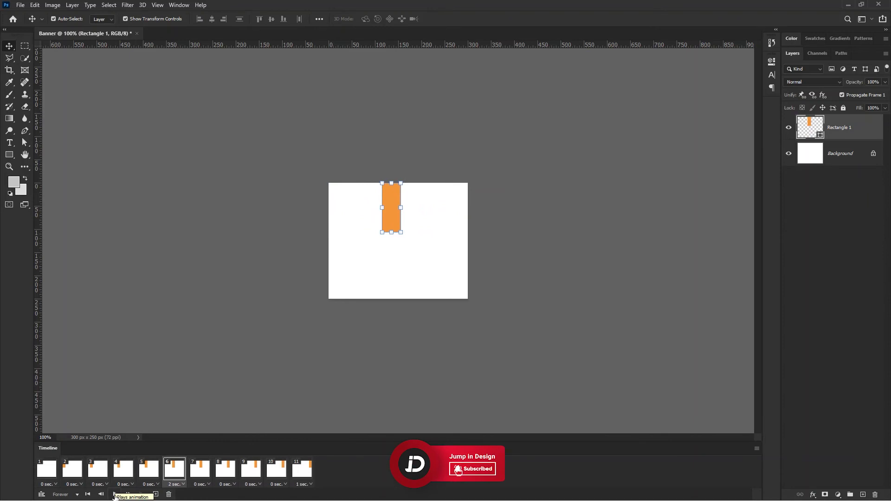
Step: Delete the orange rectangle layer and frames 2 to 11, keeping only the first frame
{"action": "left_click", "coordinate": [303, 469]}
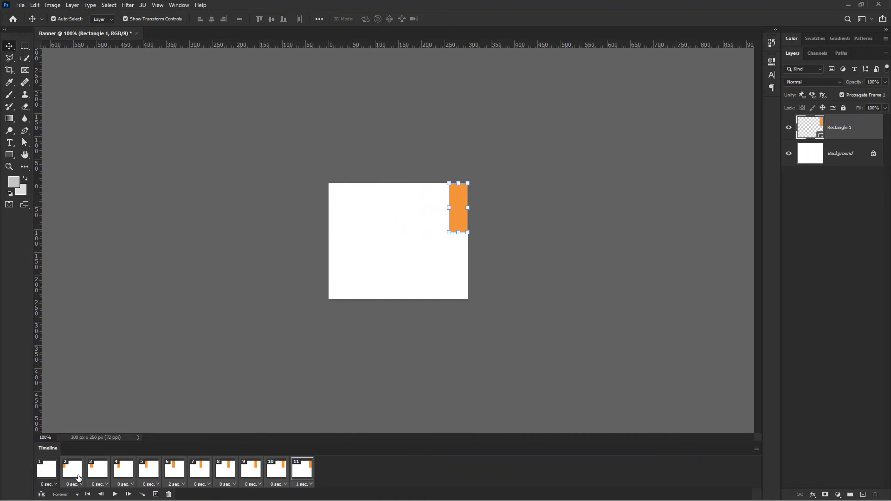
{"action": "key", "text": "Delete"}
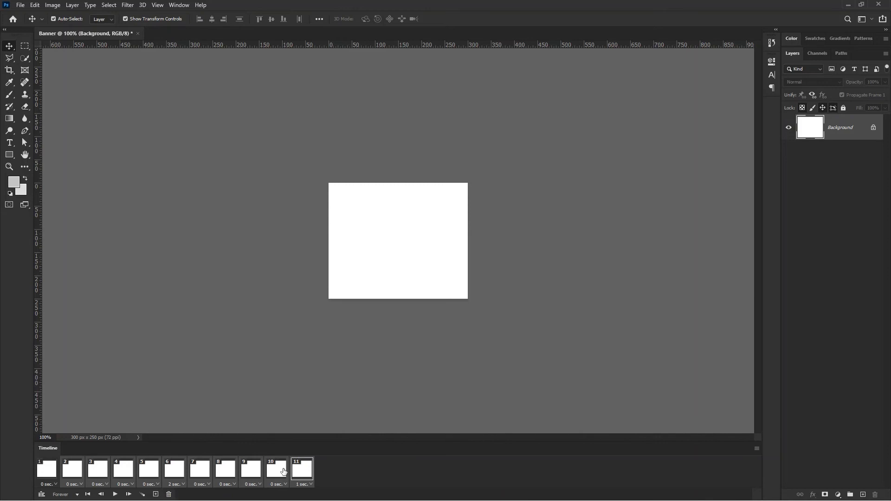
{"action": "left_click", "coordinate": [168, 495]}
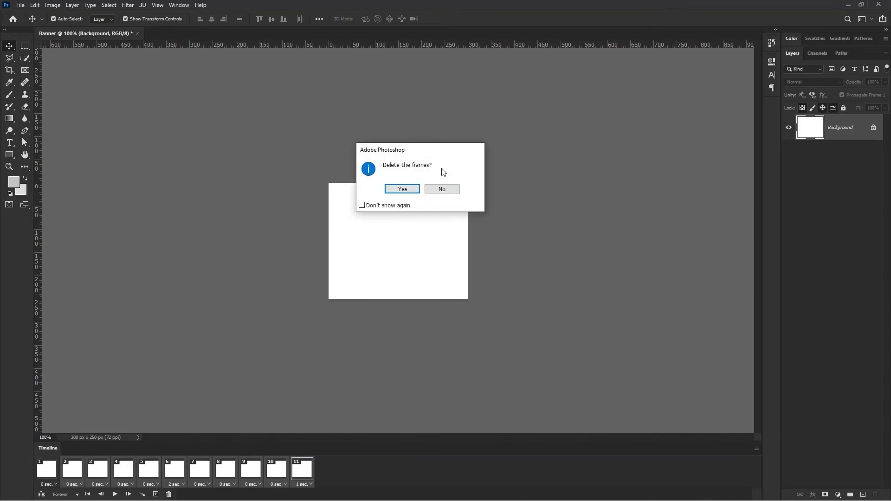
{"action": "left_click", "coordinate": [414, 192]}
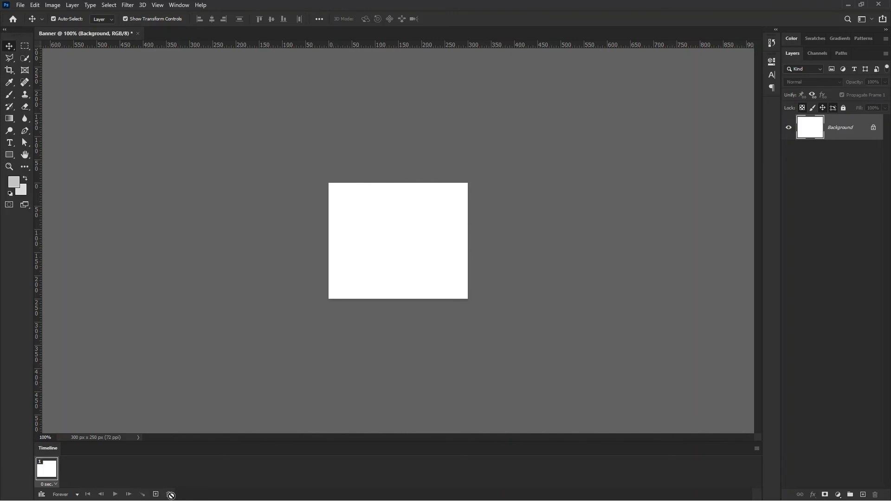
{"action": "left_click", "coordinate": [20, 6]}
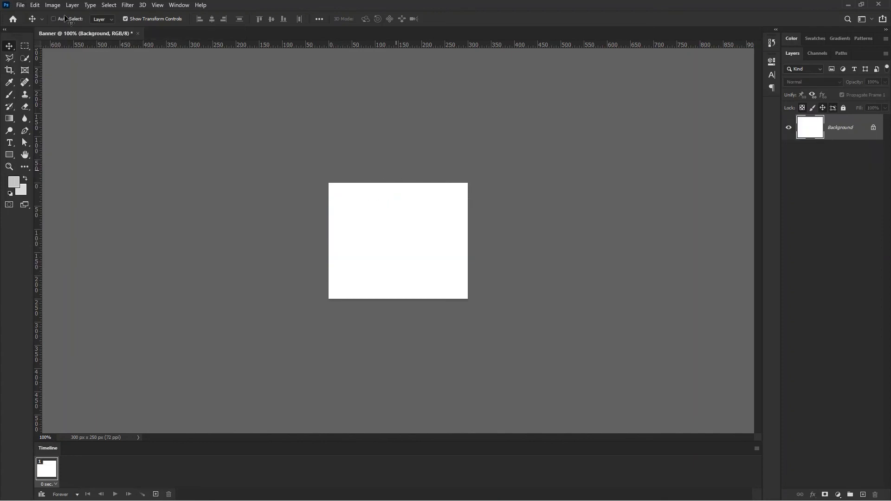
{"action": "left_click", "coordinate": [22, 5]}
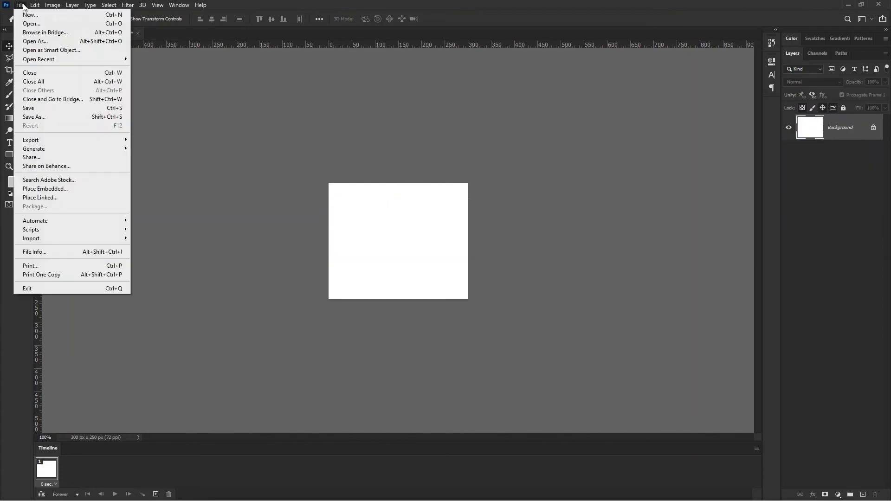
{"action": "left_click", "coordinate": [35, 7]}
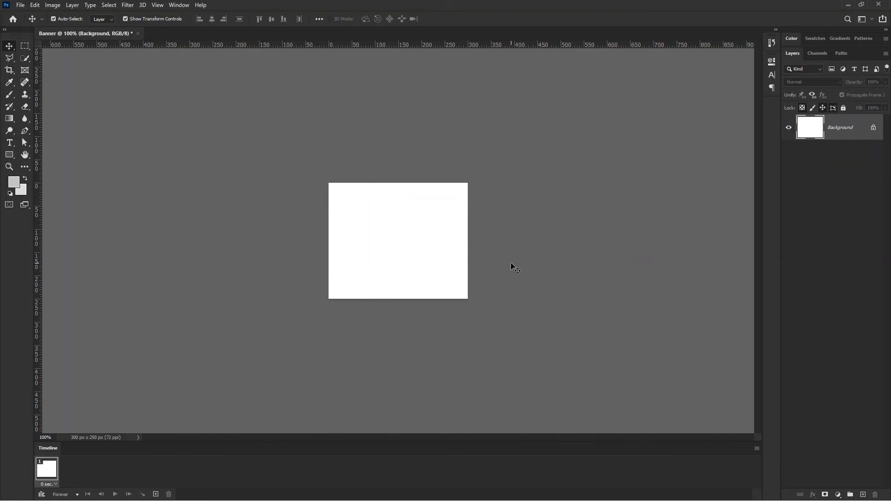
Step: Place the photo anushka-sharma-2400x1350-elle-photoshoot-hd-2929.jpg as an embedded image on the banner canvas, and commit the placement
{"action": "left_click", "coordinate": [19, 6]}
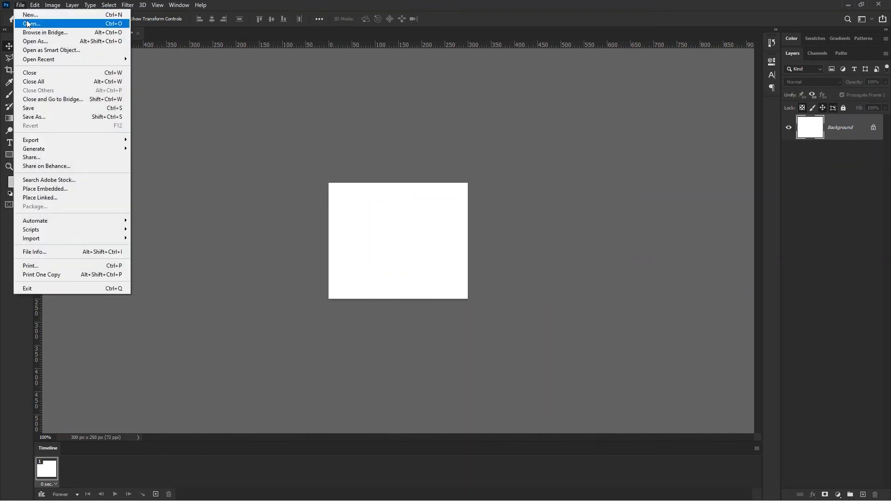
{"action": "left_click", "coordinate": [62, 189]}
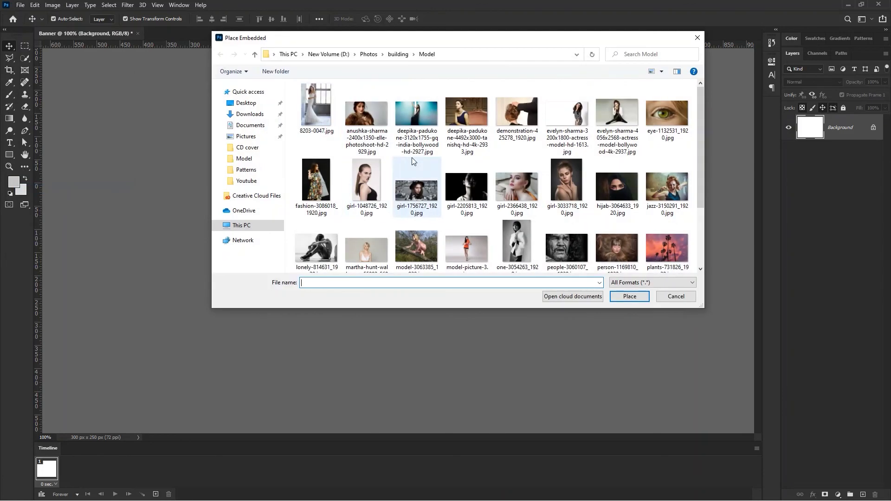
{"action": "left_click", "coordinate": [360, 108]}
{"action": "left_click", "coordinate": [629, 296]}
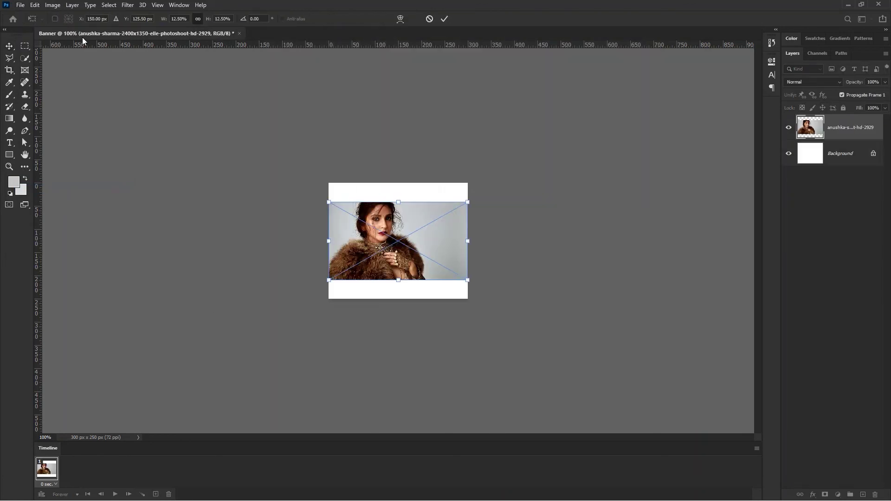
{"action": "left_click", "coordinate": [446, 19]}
Step: Place the photo jazz-3150291_1920.jpg as an embedded image on the banner canvas, and commit the placement
{"action": "left_click", "coordinate": [21, 5]}
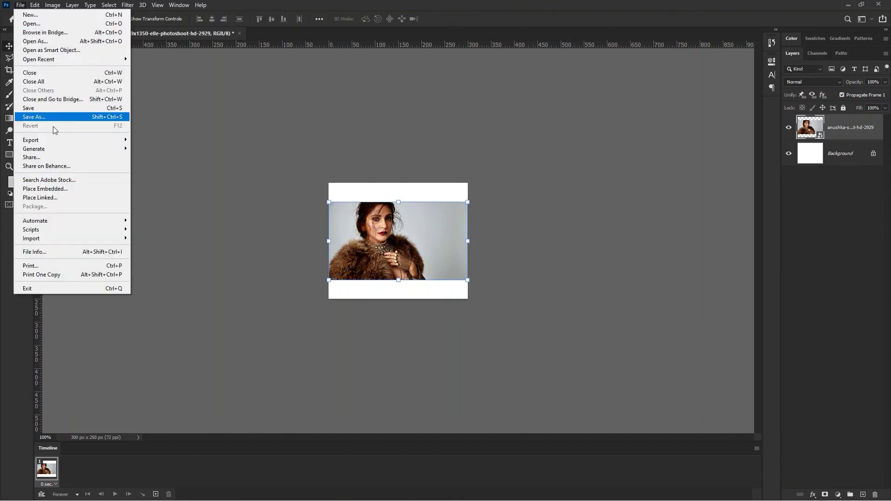
{"action": "left_click", "coordinate": [49, 188]}
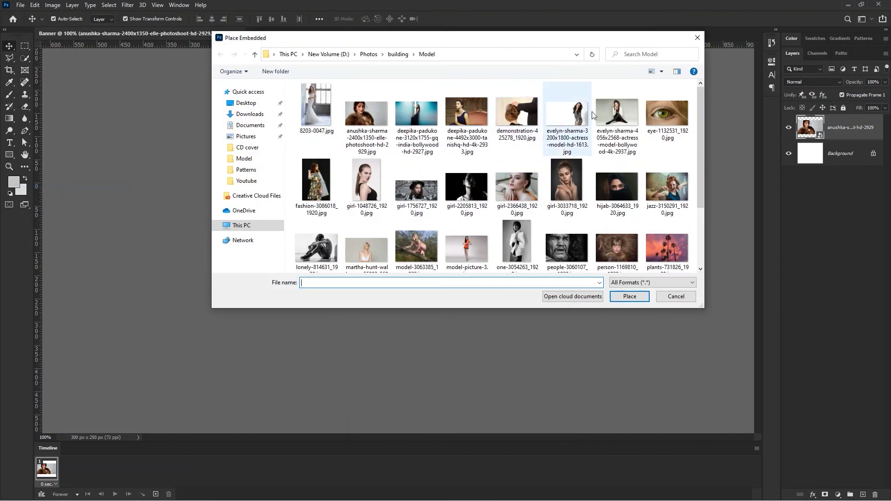
{"action": "double_click", "coordinate": [667, 186]}
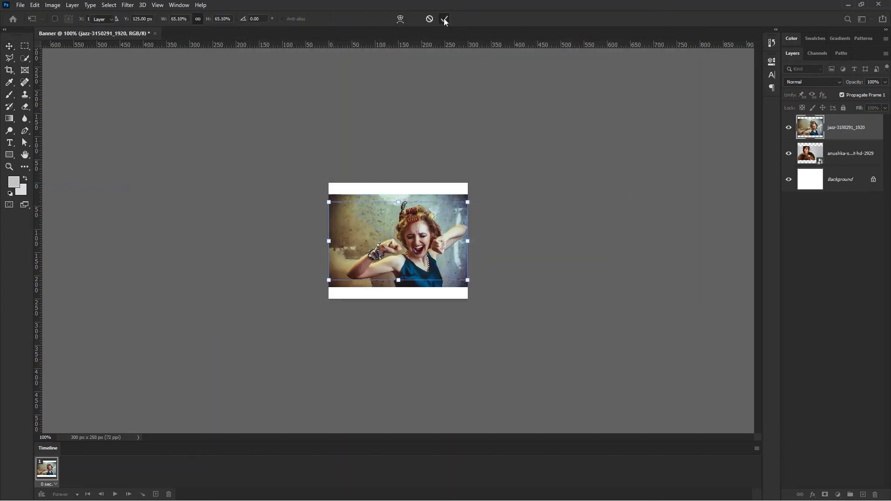
{"action": "left_click", "coordinate": [444, 19]}
Step: Place the photo person-1169810_1920.jpg as an embedded image on the banner canvas, and commit the placement
{"action": "left_click", "coordinate": [22, 8]}
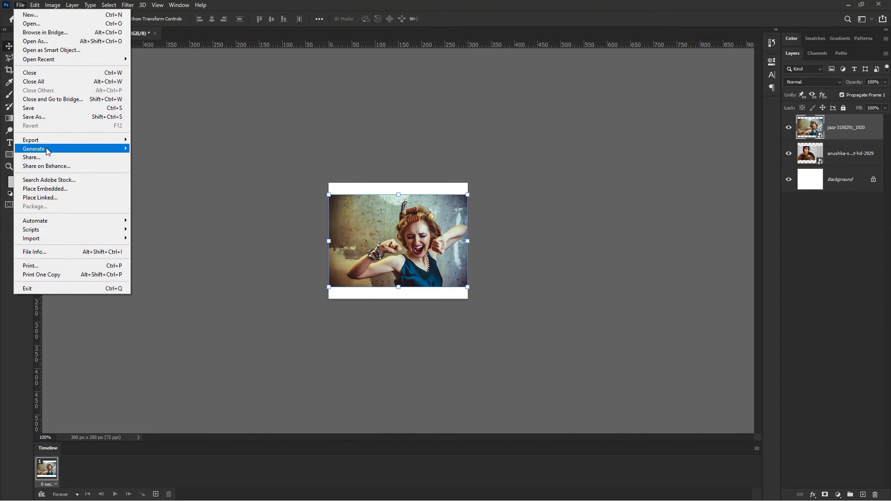
{"action": "left_click", "coordinate": [47, 189]}
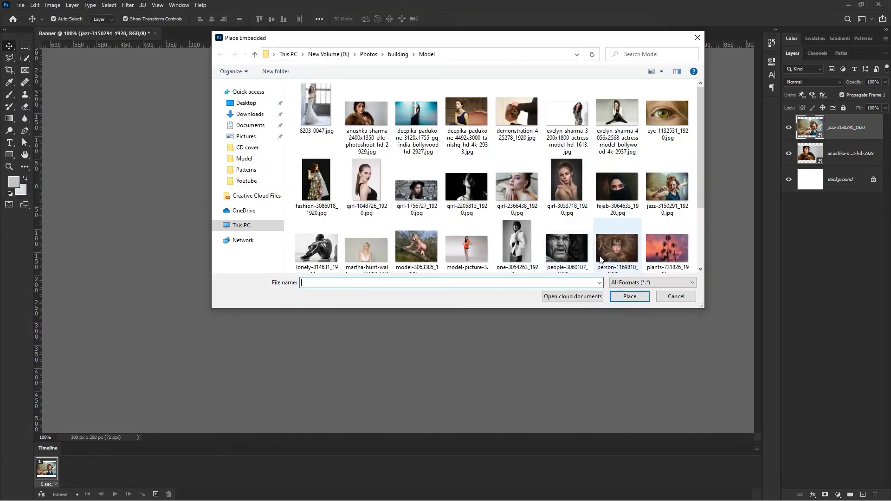
{"action": "double_click", "coordinate": [617, 241]}
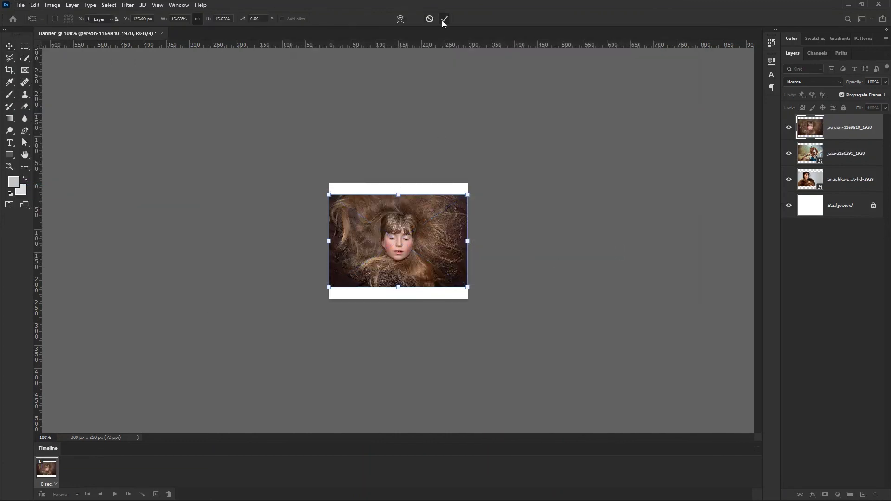
{"action": "left_click", "coordinate": [444, 20]}
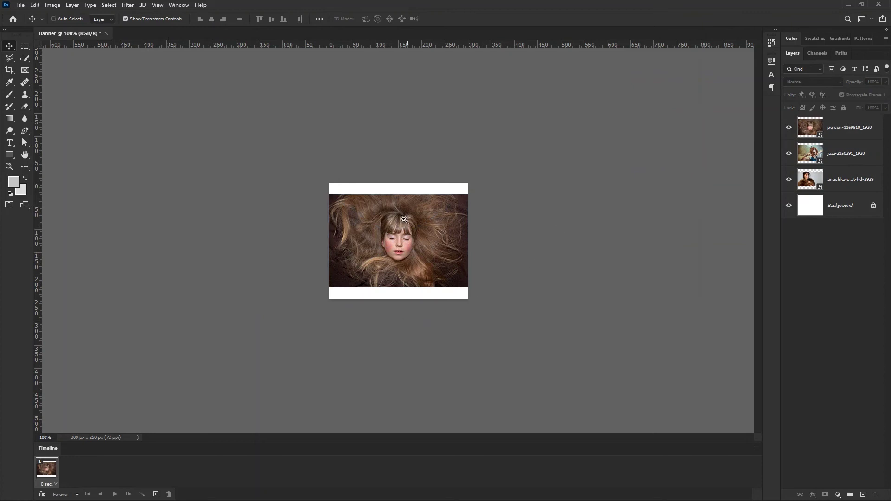
Step: Select all three placed photo layers above the background and rasterize them
{"action": "scroll", "coordinate": [411, 220], "scroll_direction": "up", "scroll_amount": 2}
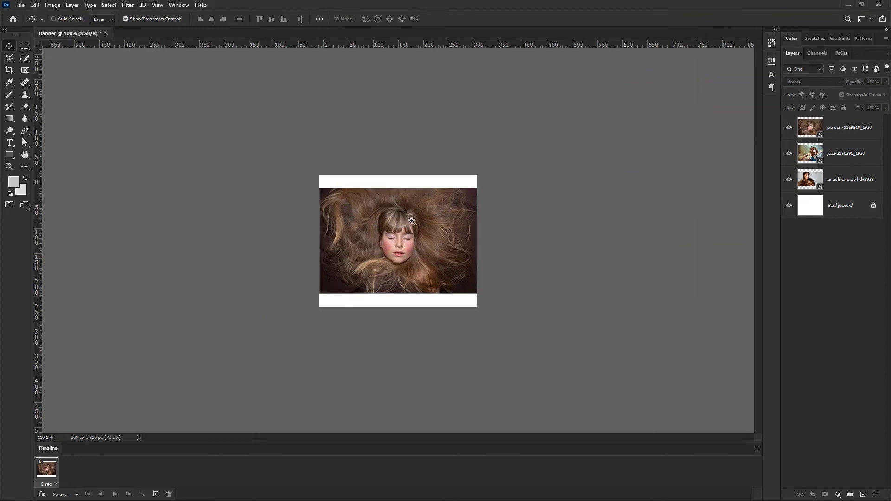
{"action": "left_click", "coordinate": [853, 130]}
{"action": "left_click", "coordinate": [857, 174], "text": "shift"}
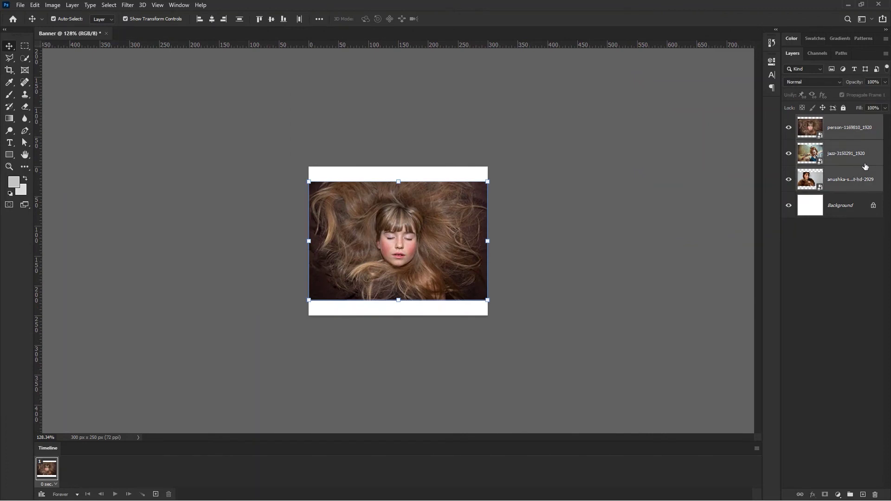
{"action": "right_click", "coordinate": [857, 180]}
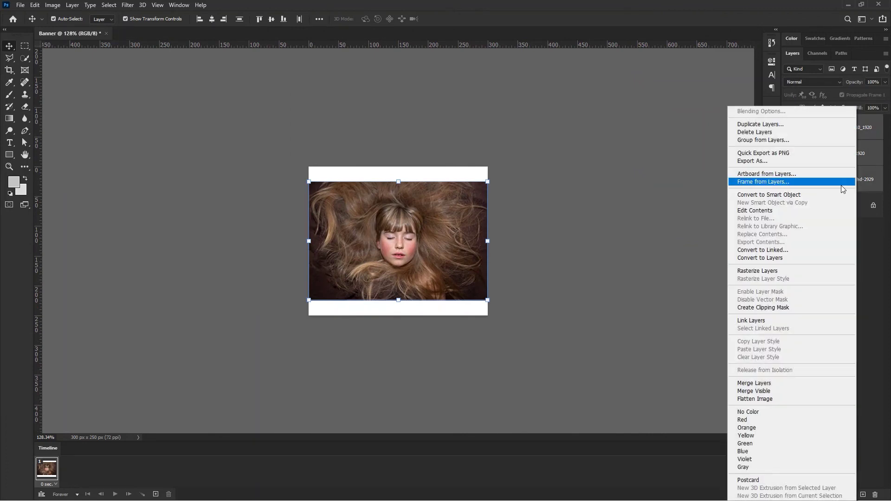
{"action": "left_click", "coordinate": [761, 271]}
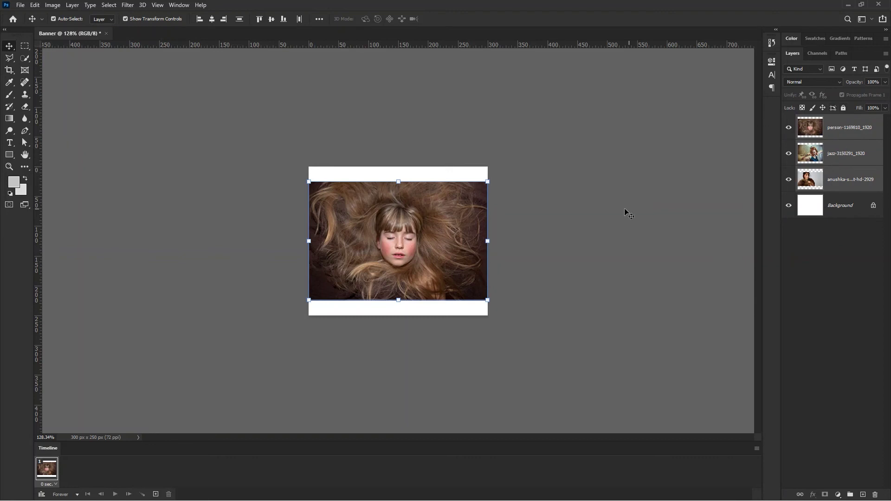
Step: Scale the three photo layers together from their centre to about 126% so they cover the canvas height, and deselect them
{"action": "left_click_drag", "start_coordinate": [488, 182], "coordinate": [511, 166]}
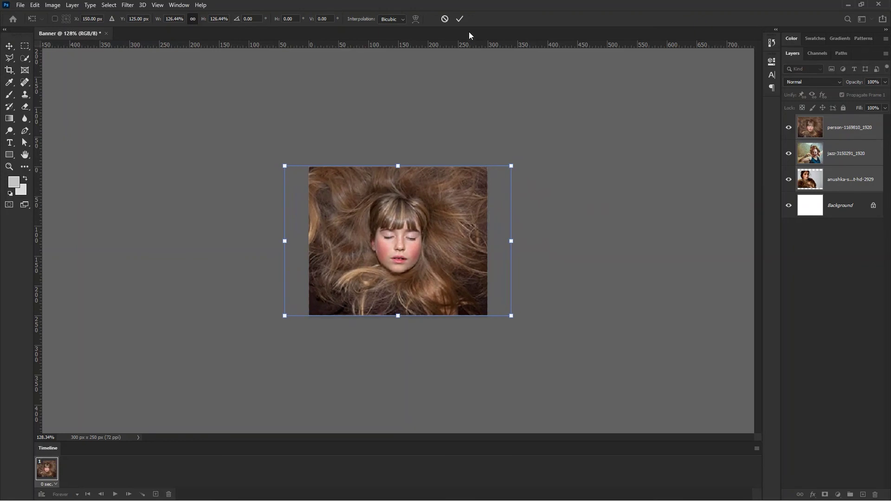
{"action": "left_click", "coordinate": [460, 19]}
{"action": "left_click", "coordinate": [538, 238]}
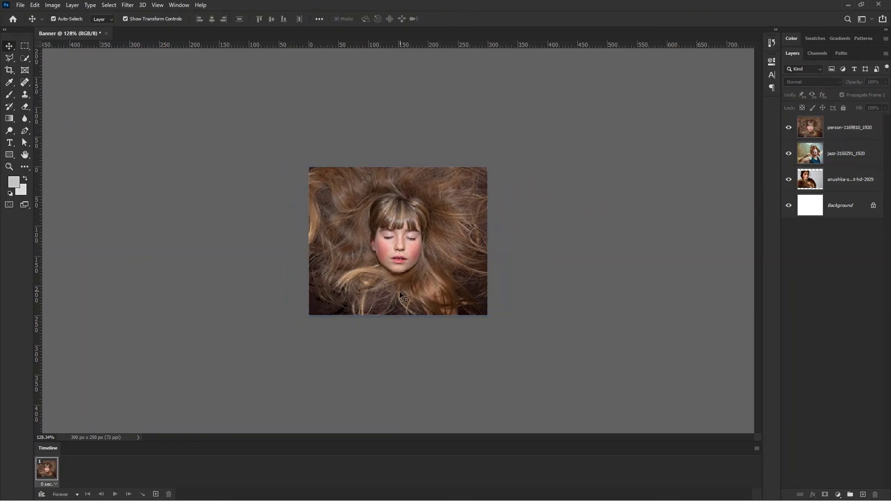
Step: Hide the three photo layers in frame 1, and add frame 2 with only the person-1169810_1920 photo shown above the background
{"action": "left_click_drag", "start_coordinate": [789, 131], "coordinate": [788, 181]}
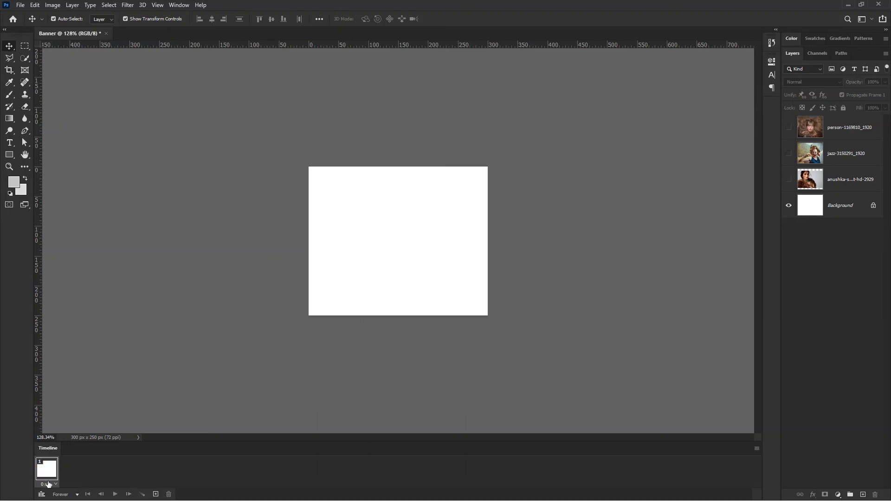
{"action": "left_click", "coordinate": [156, 494]}
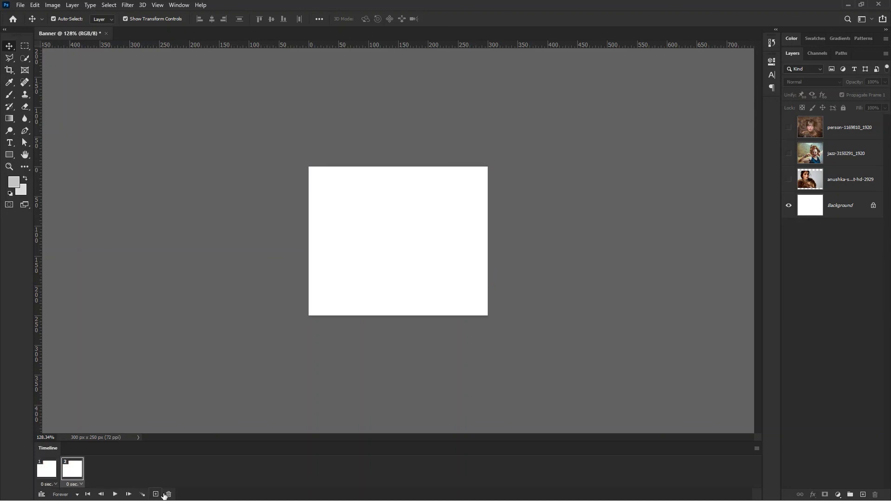
{"action": "left_click", "coordinate": [789, 132]}
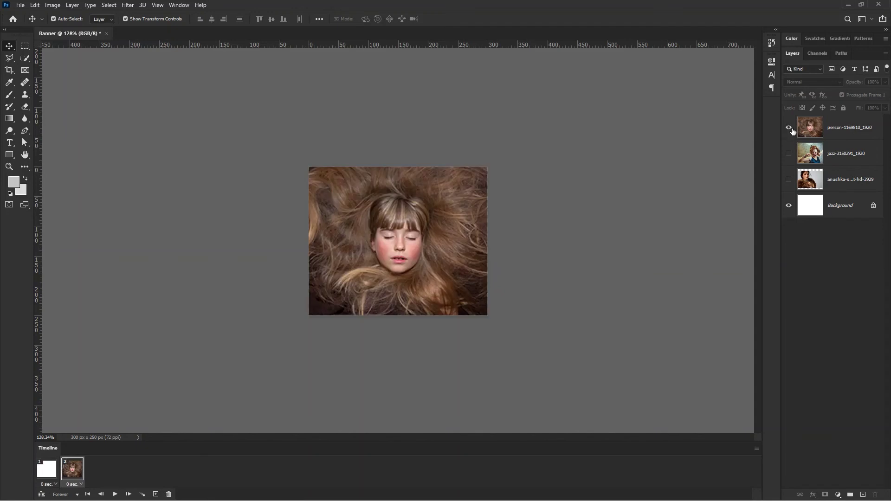
Step: In frame 2, move the person-1169810_1920 photo off the canvas's left edge, and nudge it back 30 px so a narrow strip enters
{"action": "left_click", "coordinate": [847, 134]}
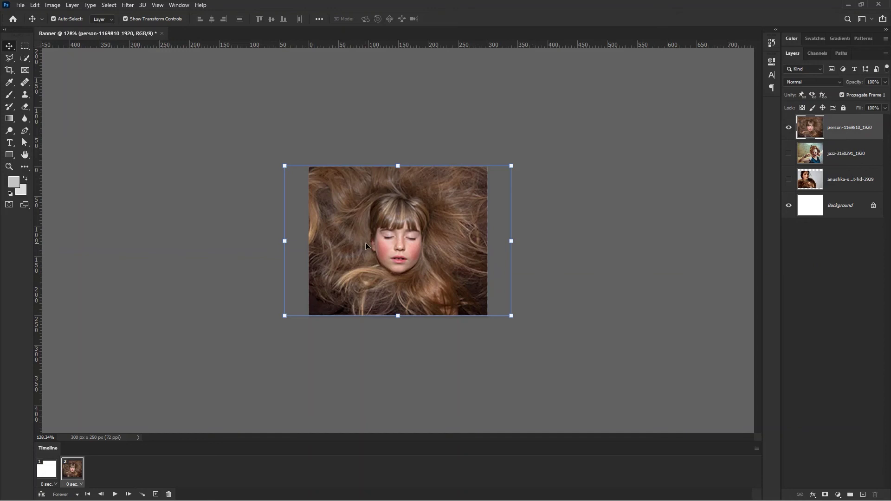
{"action": "left_click_drag", "start_coordinate": [436, 241], "coordinate": [232, 246]}
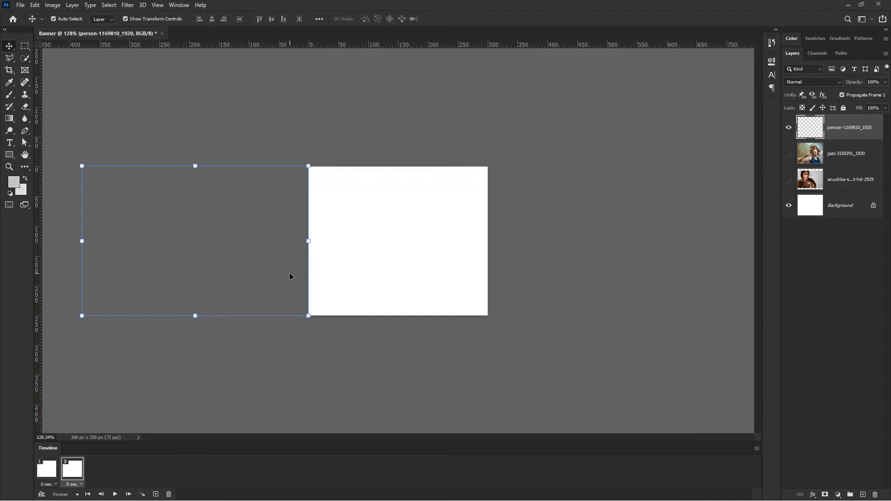
{"action": "key", "text": "shift+Right"}
{"action": "key", "text": "shift+Right"}
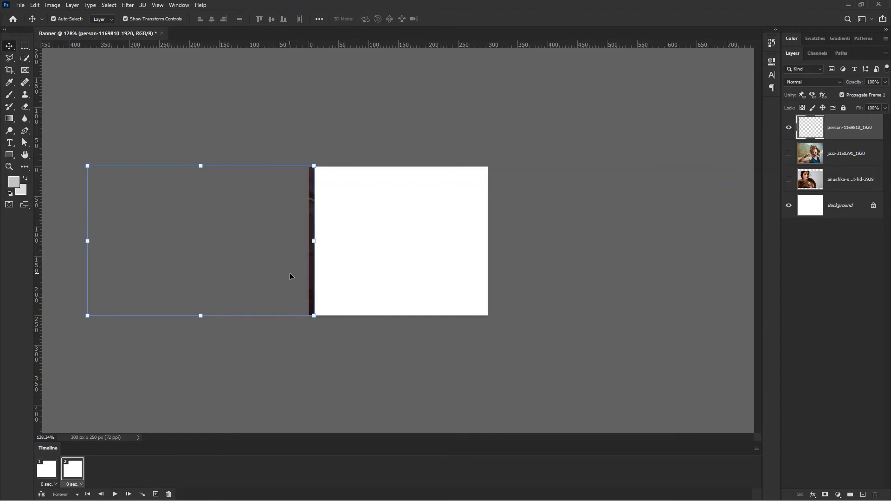
{"action": "key", "text": "shift+Right"}
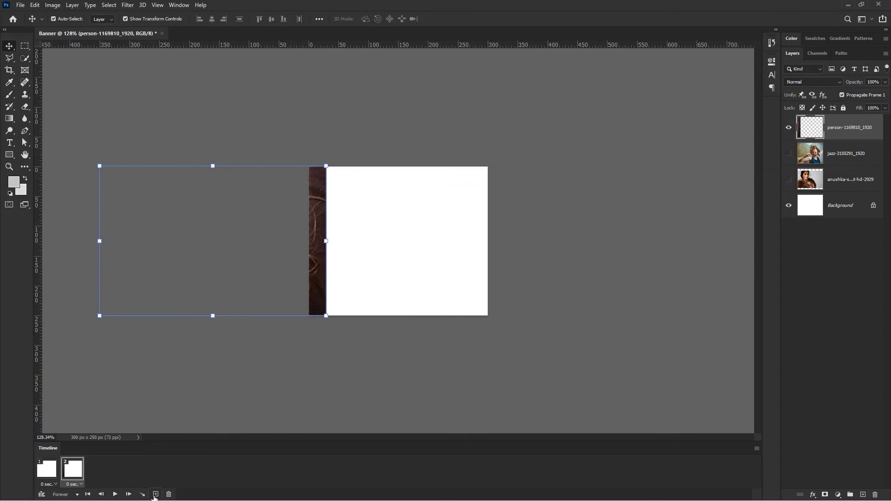
Step: Add frame 3 and move the person-1169810_1920 photo 40 px further right onto the canvas
{"action": "left_click", "coordinate": [156, 494]}
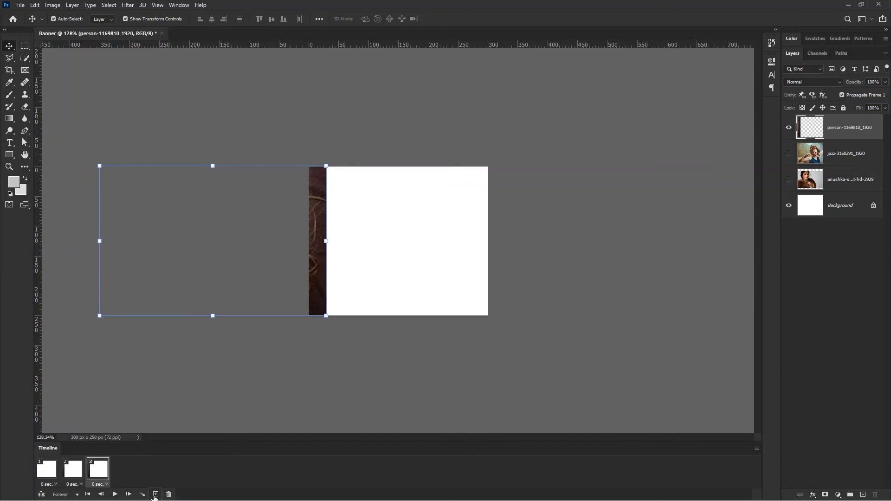
{"action": "key", "text": "shift+Right"}
{"action": "key", "text": "shift+Right"}
{"action": "key", "text": "shift+Right"}
{"action": "key", "text": "shift+Right"}
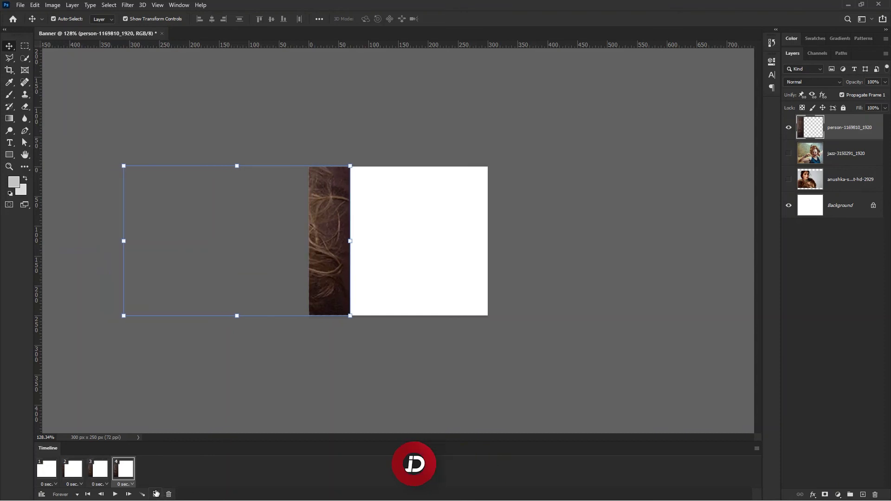
Step: Add frame 4 and move the person-1169810_1920 photo 50 px further right onto the canvas
{"action": "key", "text": "shift+Right"}
{"action": "key", "text": "shift+Right"}
{"action": "key", "text": "shift+Right"}
{"action": "key", "text": "shift+Right"}
{"action": "key", "text": "shift+Right"}
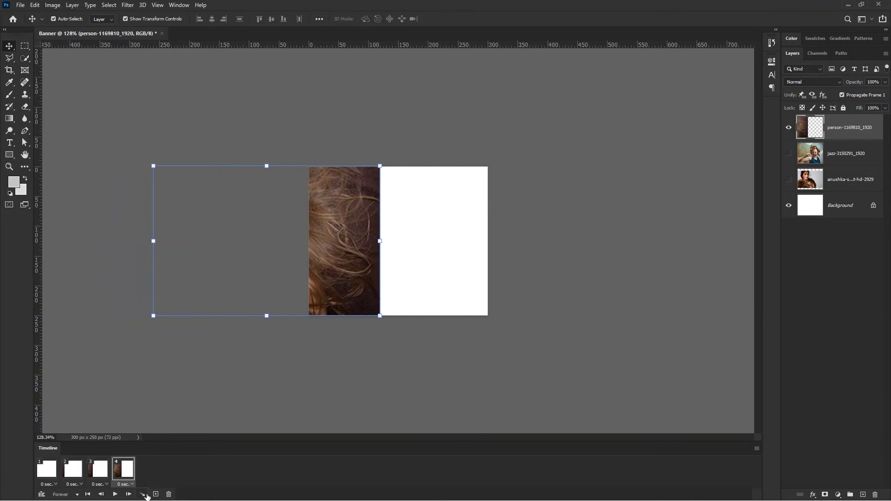
Step: Add frame 5 and move the person-1169810_1920 photo 60 px further right onto the canvas
{"action": "left_click", "coordinate": [156, 494]}
{"action": "key", "text": "shift+Right"}
{"action": "key", "text": "shift+Right"}
{"action": "key", "text": "shift+Right"}
{"action": "key", "text": "shift+Right"}
{"action": "key", "text": "shift+Right"}
{"action": "key", "text": "shift+Right"}
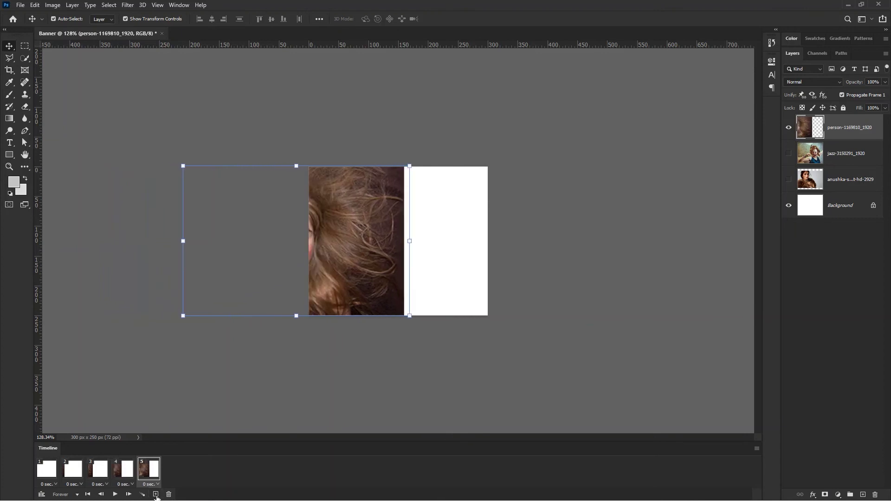
Step: Add frame 6 and move the person-1169810_1920 photo 50 px further right onto the canvas
{"action": "left_click", "coordinate": [156, 494]}
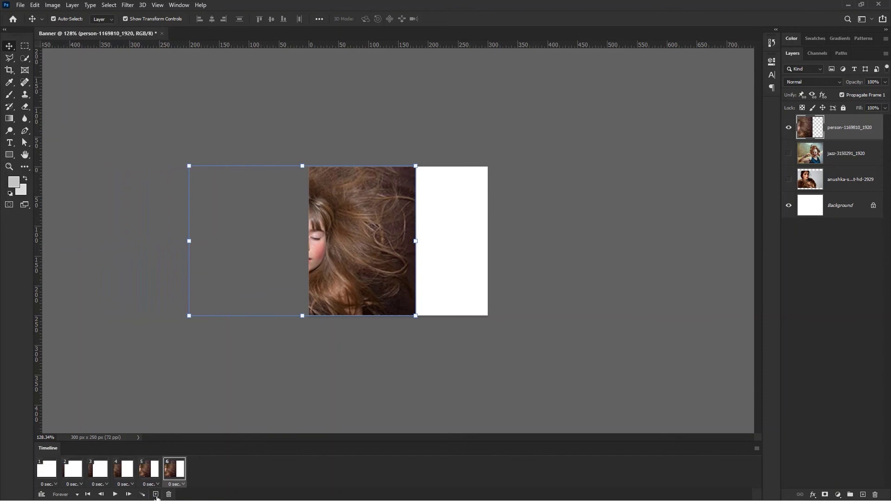
{"action": "key", "text": "shift+Right"}
{"action": "key", "text": "shift+Right"}
{"action": "key", "text": "shift+Right"}
{"action": "key", "text": "shift+Right"}
{"action": "key", "text": "shift+Right"}
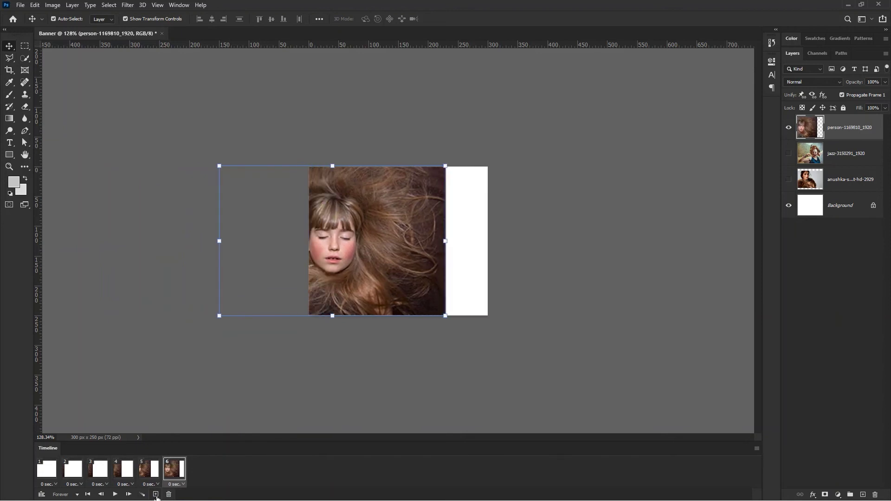
Step: Add frame 7 and move the person-1169810_1920 photo 50 px further right, nearly covering the canvas
{"action": "left_click", "coordinate": [156, 494]}
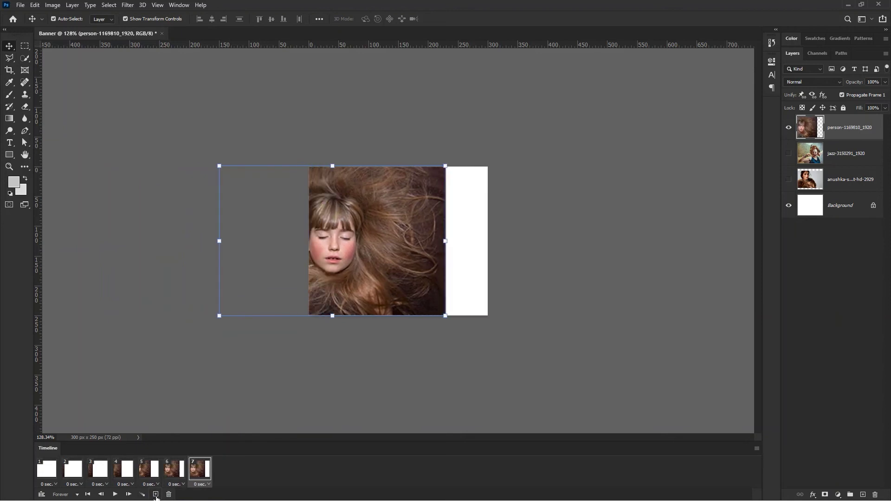
{"action": "key", "text": "shift+Right"}
{"action": "key", "text": "shift+Right"}
{"action": "key", "text": "shift+Right"}
{"action": "key", "text": "shift+Right"}
{"action": "key", "text": "shift+Right"}
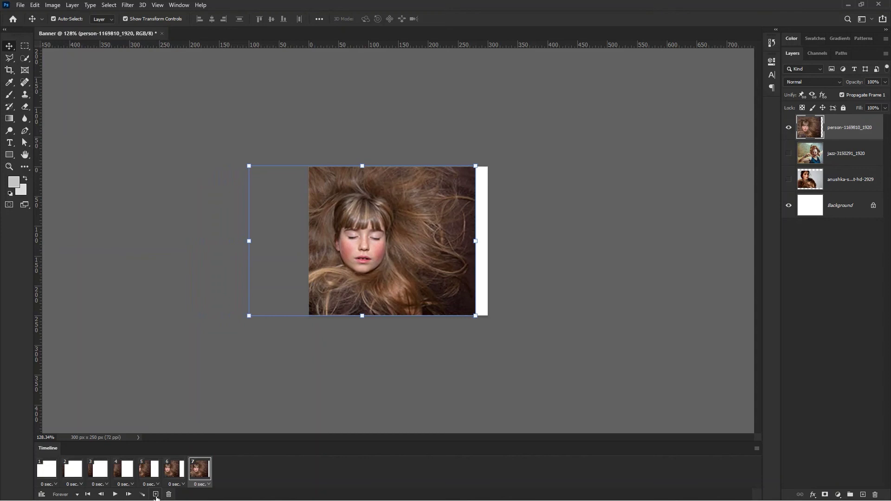
Step: Add frame 8 and move the person-1169810_1920 photo 50 px further right so it covers the whole canvas
{"action": "left_click", "coordinate": [156, 494]}
{"action": "key", "text": "shift+Right"}
{"action": "key", "text": "shift+Right"}
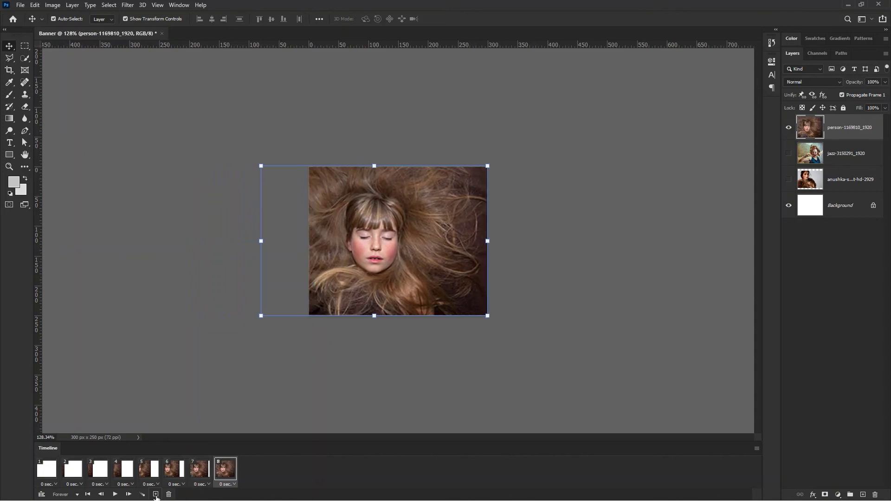
{"action": "key", "text": "shift+Right"}
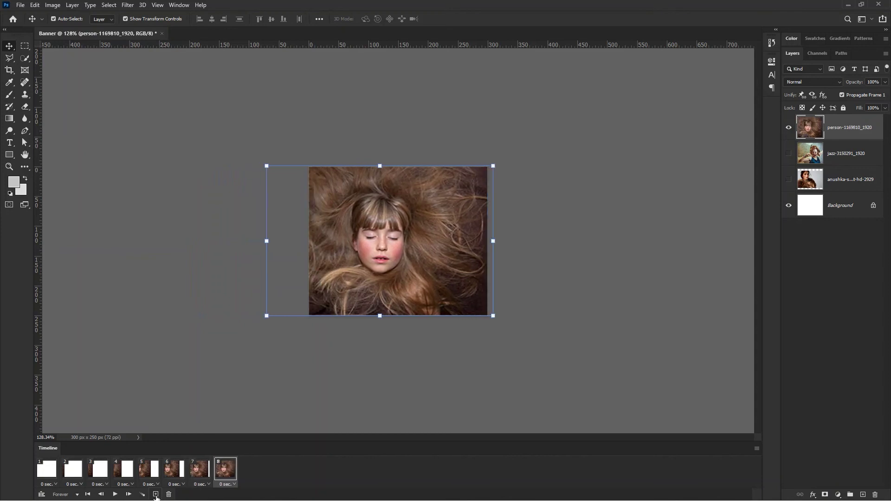
{"action": "key", "text": "shift+Right"}
{"action": "key", "text": "shift+Right"}
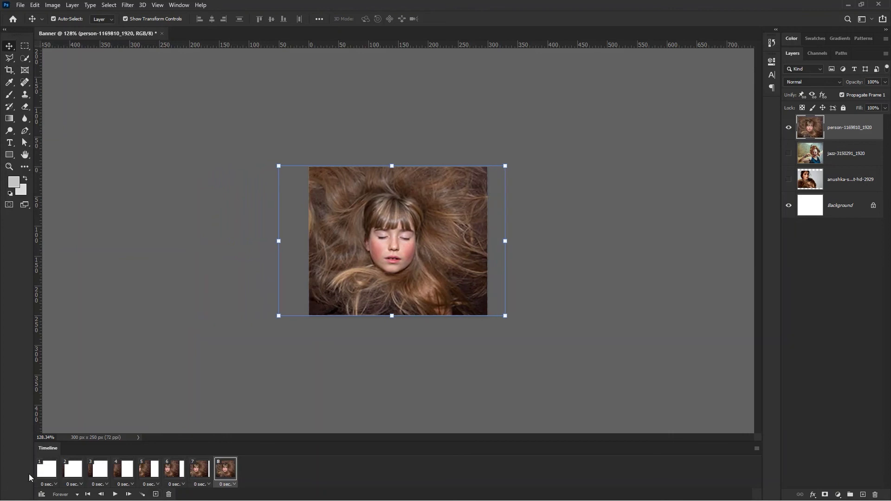
Step: Preview the slide-in animation from the first frame, and stop the playback
{"action": "left_click", "coordinate": [47, 476]}
{"action": "left_click", "coordinate": [115, 494]}
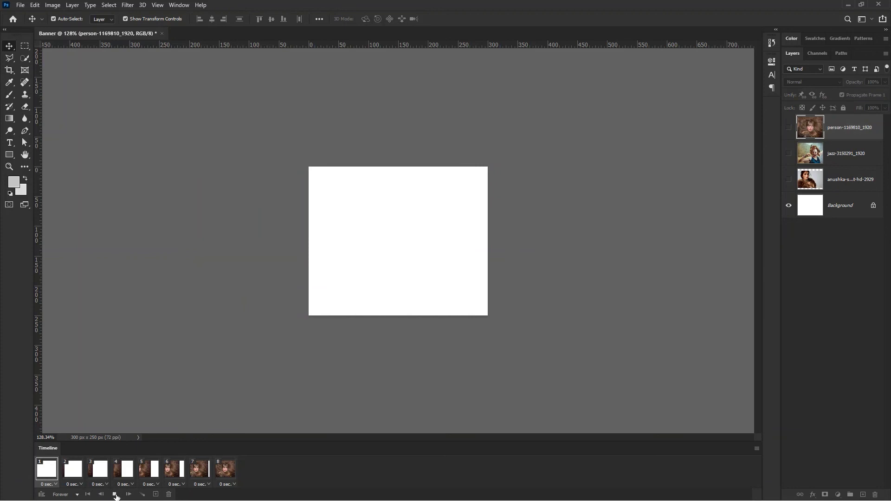
{"action": "left_click", "coordinate": [115, 495]}
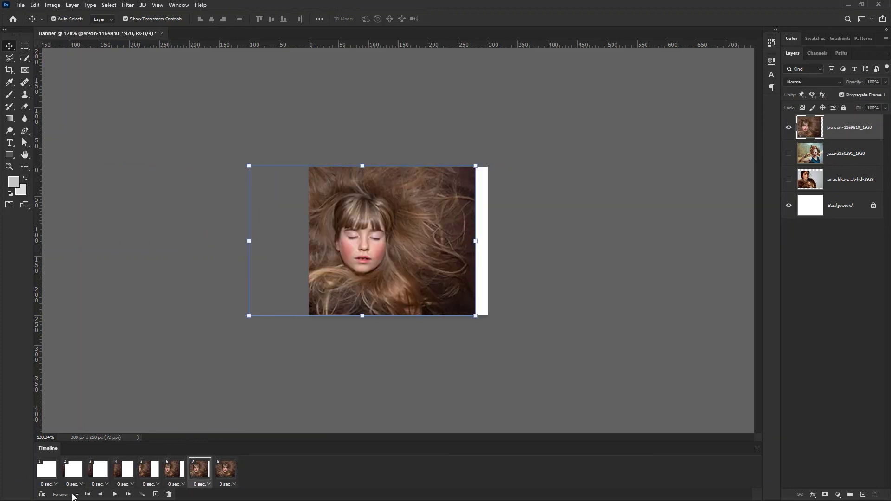
Step: Set the animation's looping option to Once, and play it again from the first frame
{"action": "left_click", "coordinate": [74, 494]}
{"action": "left_click", "coordinate": [63, 454]}
{"action": "left_click", "coordinate": [56, 471]}
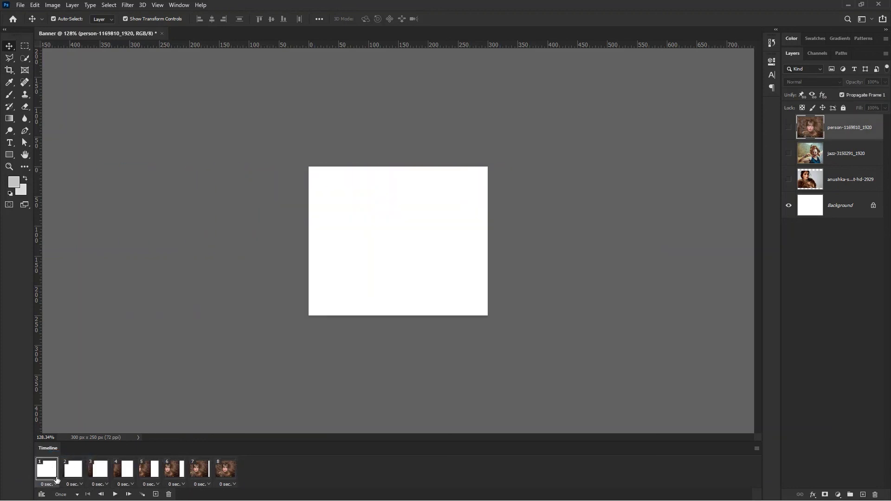
{"action": "left_click", "coordinate": [115, 494]}
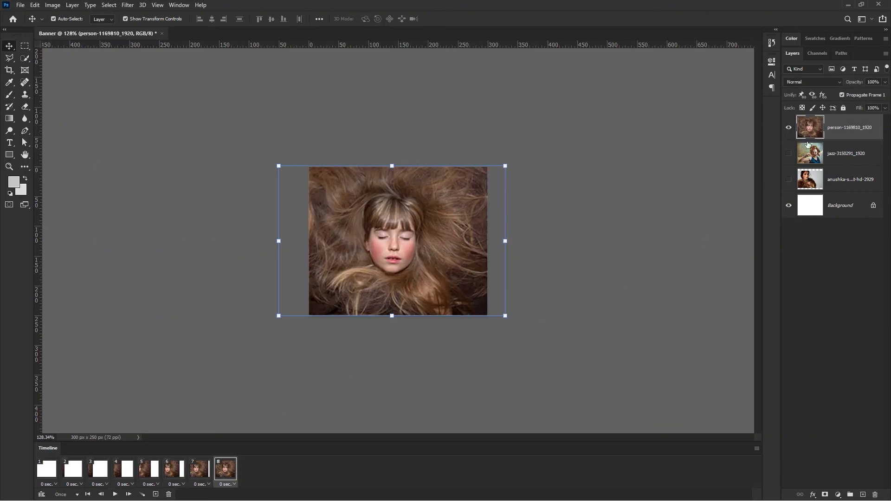
Step: Show the jazz-3150291_1920 layer at the top of the layer stack and move its photo just above the canvas in frame 8
{"action": "left_click", "coordinate": [825, 157]}
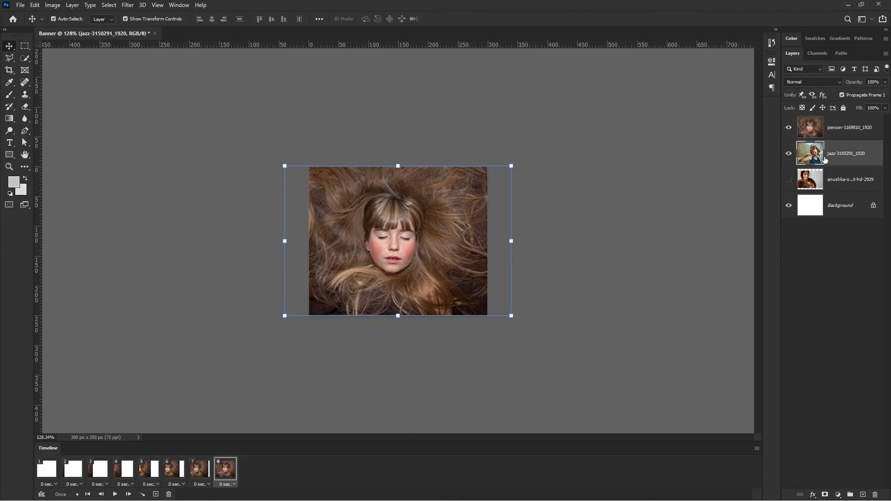
{"action": "left_click_drag", "start_coordinate": [838, 159], "coordinate": [845, 124]}
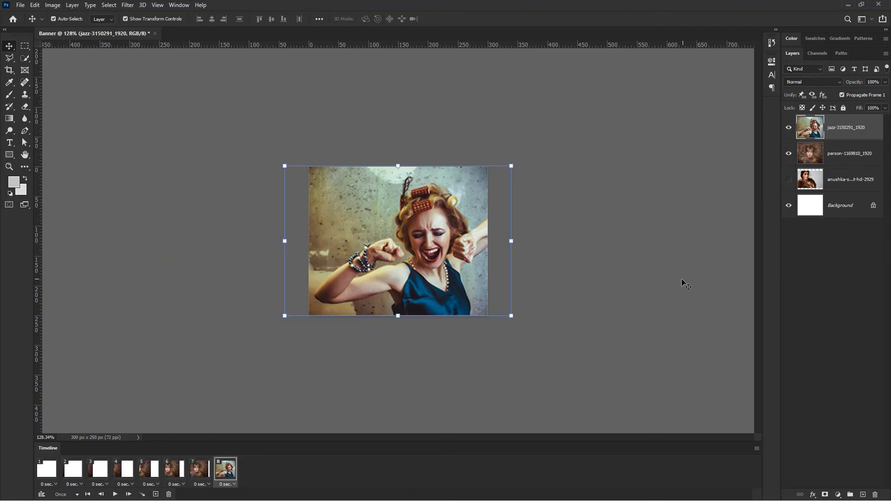
{"action": "left_click_drag", "start_coordinate": [432, 248], "coordinate": [433, 93]}
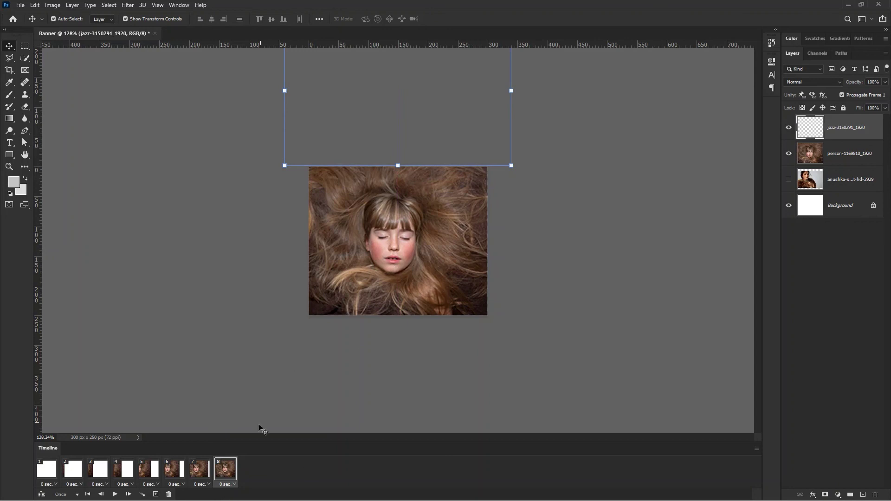
Step: Add frame 9 and move the jazz-3150291_1920 photo 50 px down into the canvas
{"action": "left_click", "coordinate": [156, 494]}
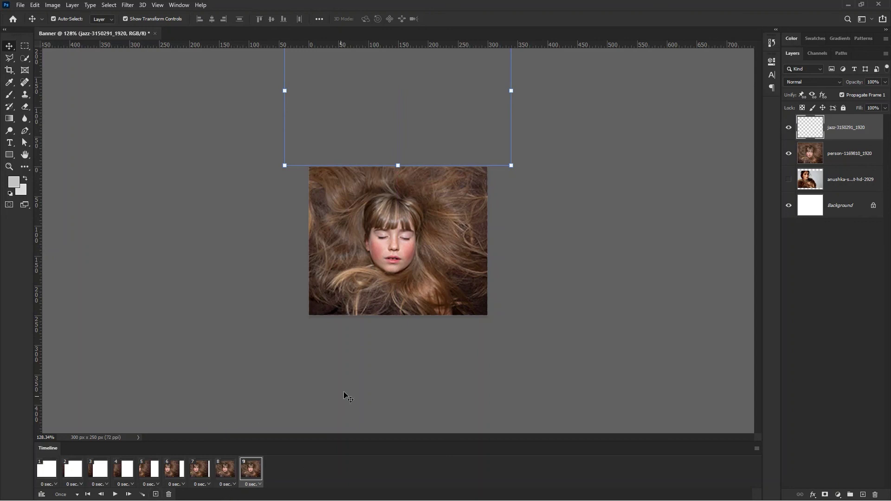
{"action": "key", "text": "shift+Down"}
{"action": "key", "text": "shift+Down"}
{"action": "key", "text": "shift+Down"}
{"action": "key", "text": "shift+Down"}
{"action": "key", "text": "shift+Down"}
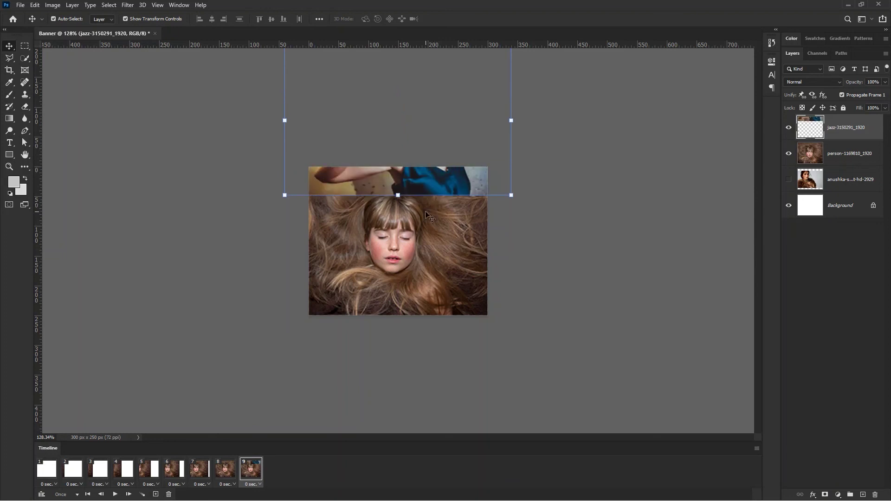
Step: Add frame 10 and move the jazz-3150291_1920 photo 90 px further down
{"action": "left_click", "coordinate": [157, 494]}
{"action": "key", "text": "shift+Down"}
{"action": "key", "text": "shift+Down"}
{"action": "key", "text": "shift+Down"}
{"action": "key", "text": "shift+Down"}
{"action": "key", "text": "shift+Down"}
{"action": "key", "text": "shift+Down"}
{"action": "key", "text": "shift+Down"}
{"action": "key", "text": "shift+Down"}
{"action": "key", "text": "shift+Down"}
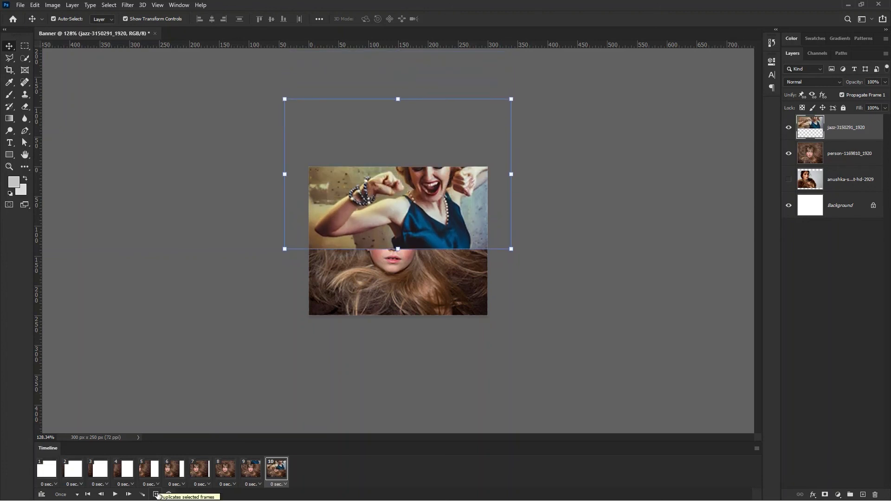
Step: Add frame 11 and move the jazz-3150291_1920 photo 70 px further down
{"action": "left_click", "coordinate": [156, 494]}
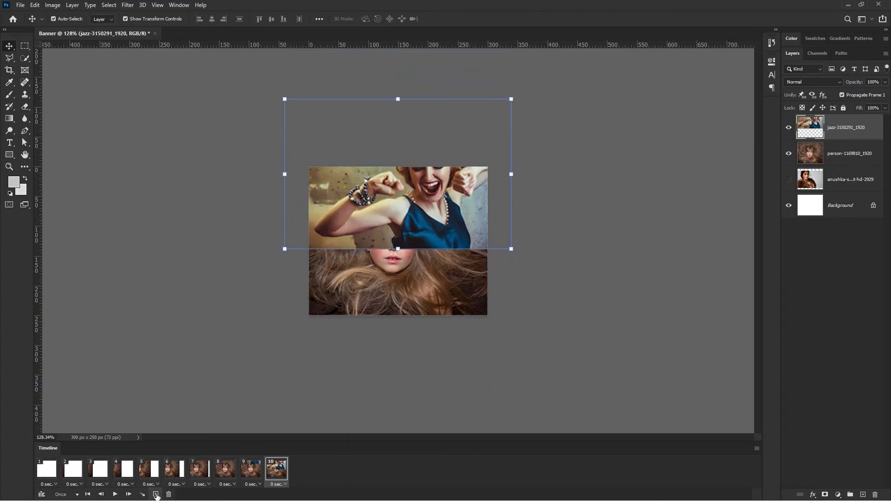
{"action": "key", "text": "shift+Down"}
{"action": "key", "text": "shift+Down"}
{"action": "key", "text": "shift+Down"}
{"action": "key", "text": "shift+Down"}
{"action": "key", "text": "shift+Down"}
{"action": "key", "text": "shift+Down"}
{"action": "key", "text": "shift+Down"}
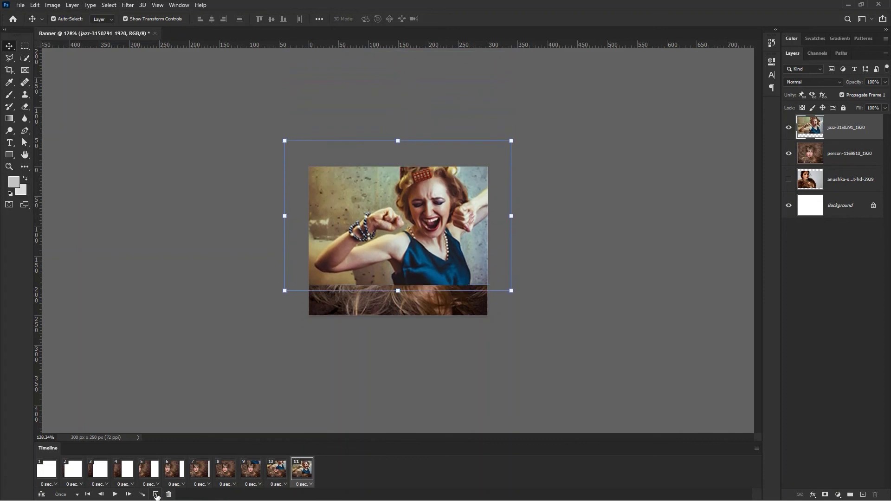
Step: Add frame 12 and move the jazz-3150291_1920 photo about 43 px further down so it covers the whole canvas
{"action": "left_click", "coordinate": [156, 494]}
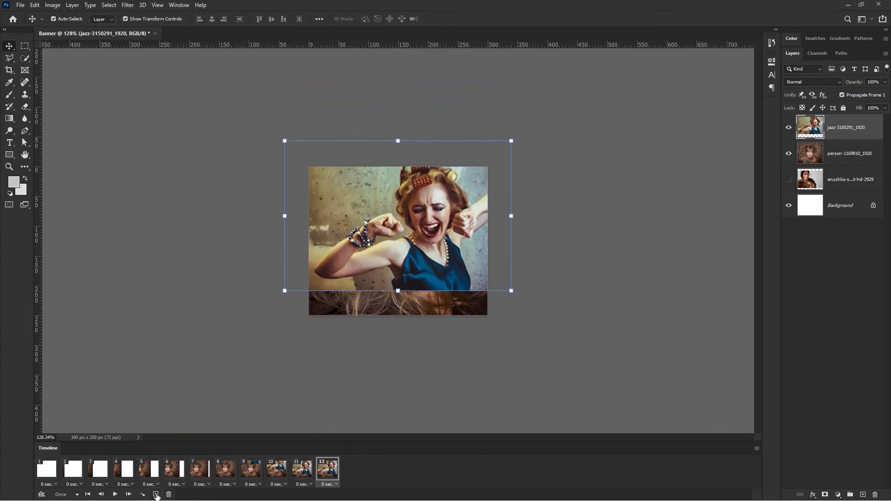
{"action": "key", "text": "shift+Down"}
{"action": "key", "text": "shift+Down"}
{"action": "key", "text": "shift+Down"}
{"action": "key", "text": "shift+Down"}
{"action": "key", "text": "shift+Down"}
{"action": "key", "text": "Up"}
{"action": "key", "text": "Up"}
{"action": "key", "text": "Up"}
{"action": "key", "text": "Up"}
{"action": "key", "text": "Up"}
{"action": "key", "text": "Up"}
{"action": "key", "text": "Up"}
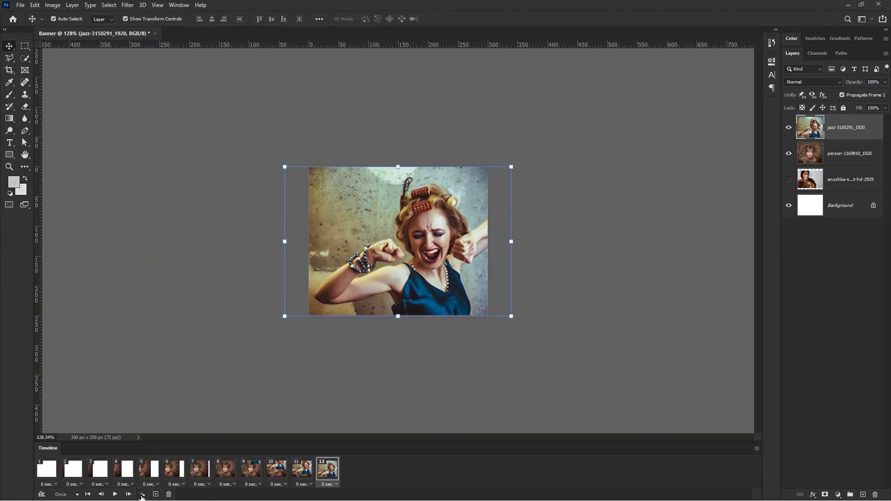
Step: Bring the anushka photo layer to the top of the layer stack and make it visible in frame 12
{"action": "left_click", "coordinate": [852, 181]}
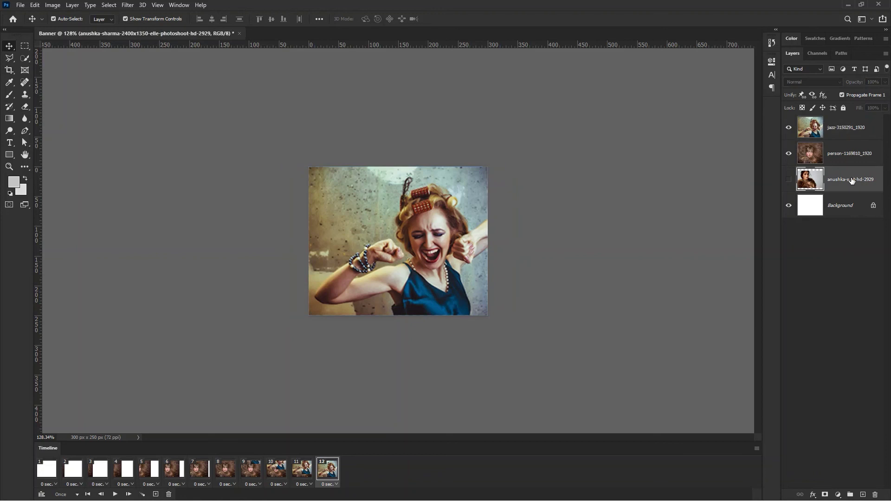
{"action": "left_click_drag", "start_coordinate": [853, 180], "coordinate": [847, 122]}
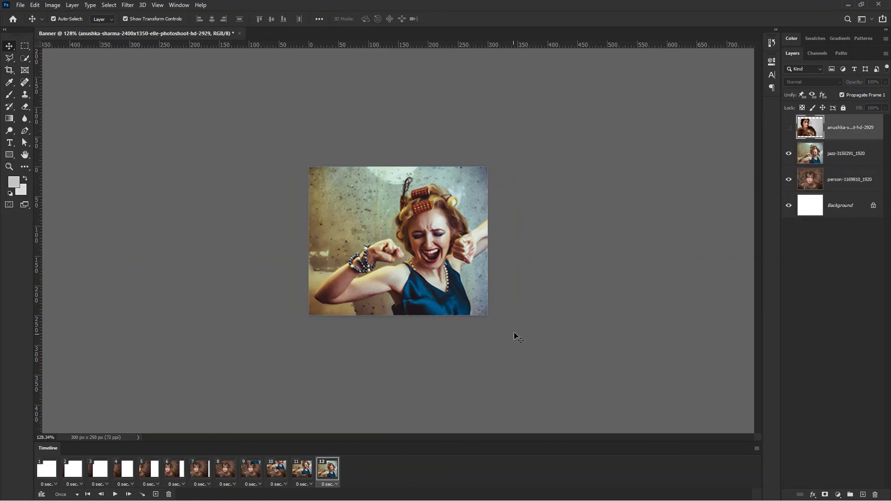
{"action": "left_click", "coordinate": [789, 128]}
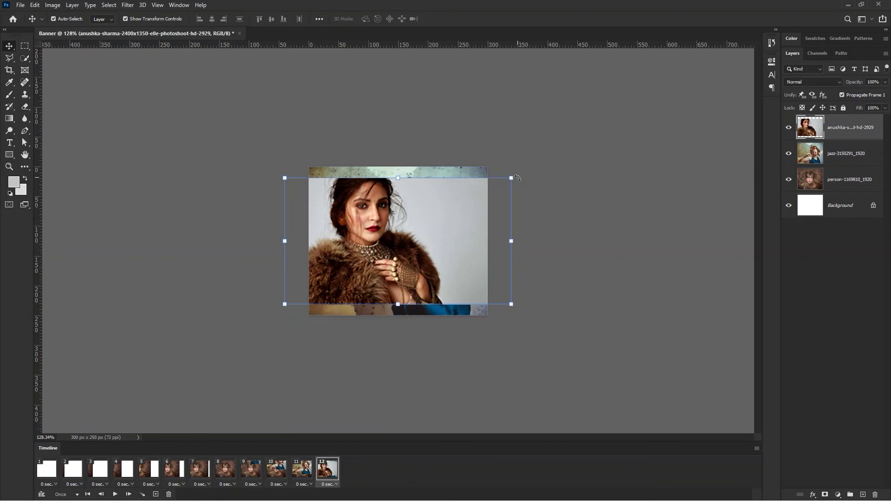
Step: Enlarge the anushka photo to about 121% so it spans the canvas height, and place it just beyond the canvas's right edge
{"action": "left_click_drag", "start_coordinate": [511, 178], "coordinate": [534, 167]}
{"action": "left_click_drag", "start_coordinate": [407, 229], "coordinate": [632, 221]}
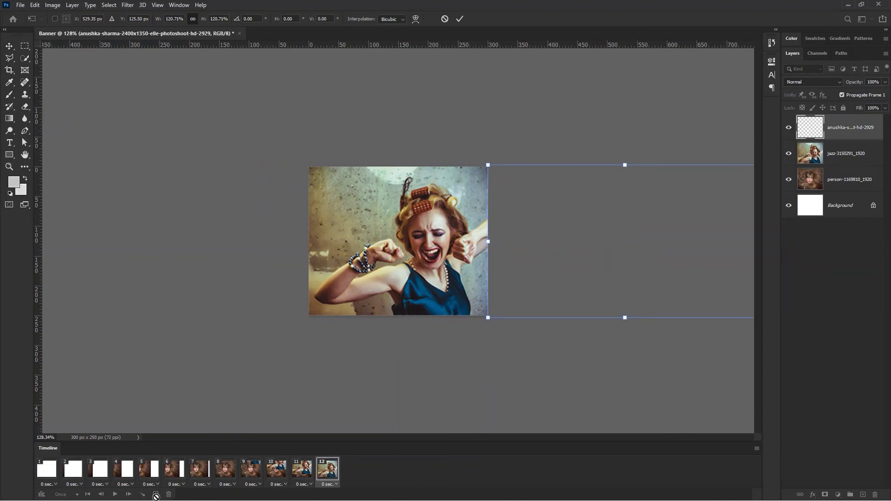
{"action": "left_click", "coordinate": [798, 237]}
{"action": "left_click", "coordinate": [845, 132]}
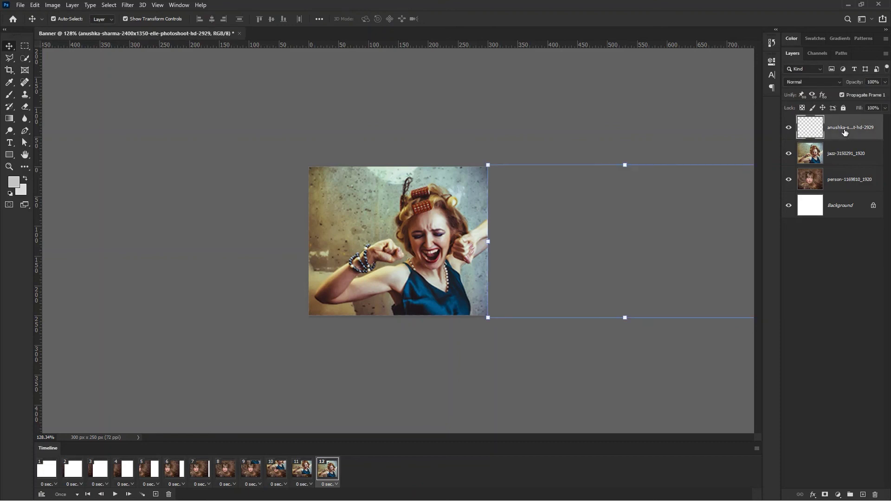
Step: Add frame 13 and move the anushka photo left in it until it covers the whole canvas
{"action": "left_click", "coordinate": [156, 494]}
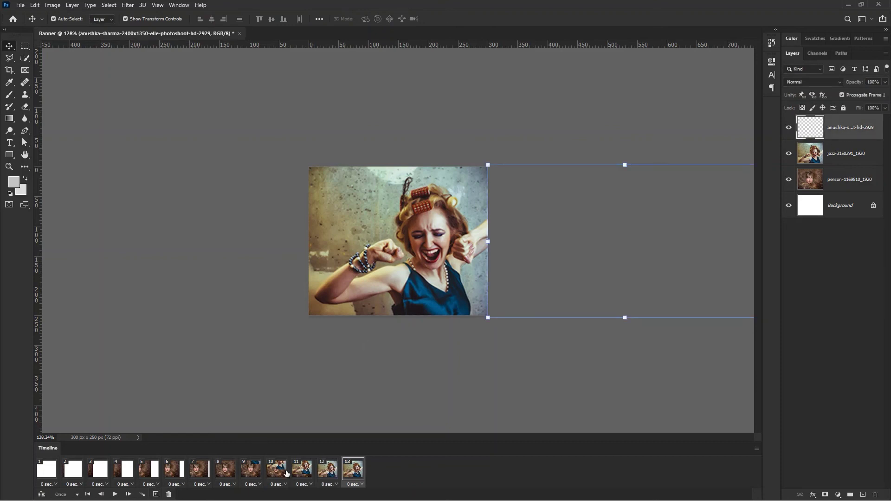
{"action": "left_click", "coordinate": [326, 471]}
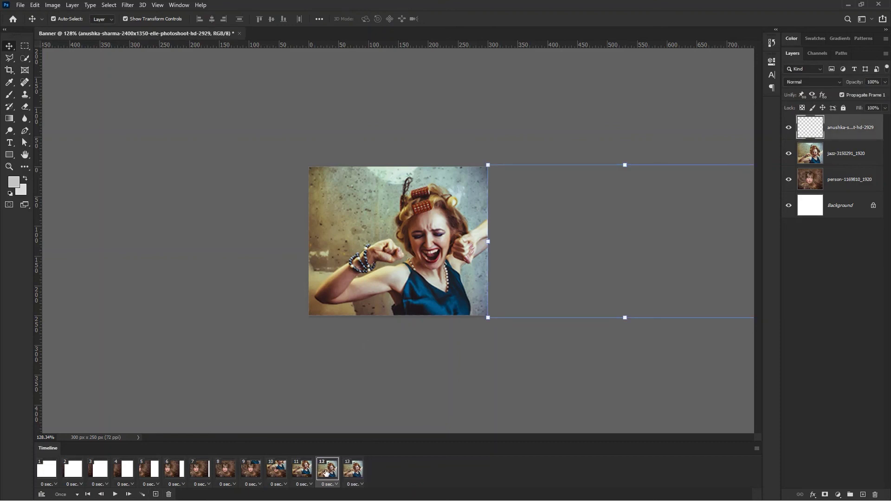
{"action": "left_click", "coordinate": [350, 470]}
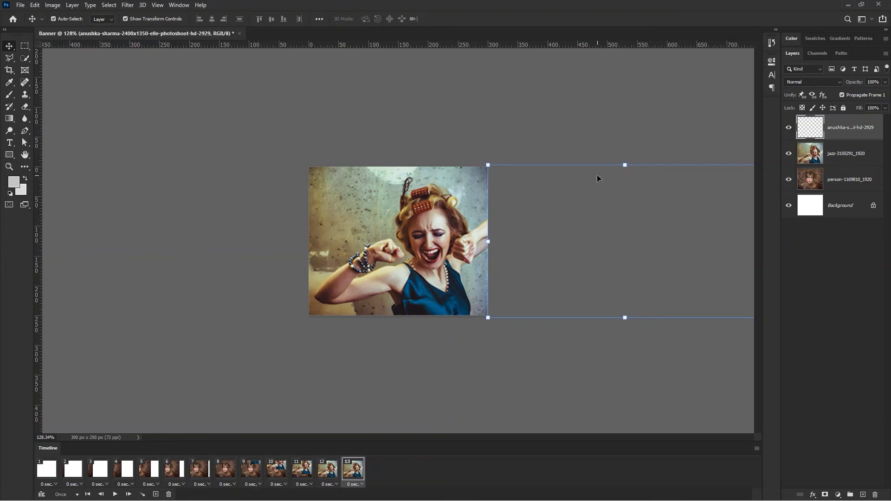
{"action": "key", "text": "shift+Left"}
{"action": "key", "text": "shift+Left"}
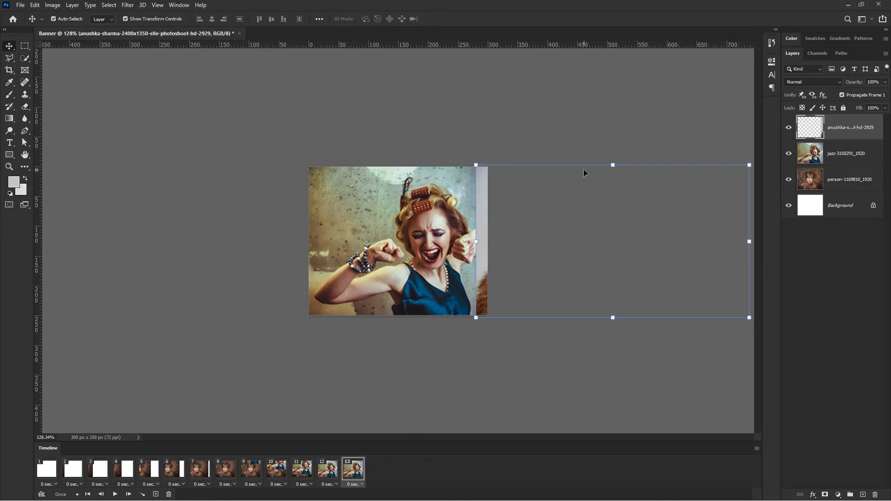
{"action": "left_click_drag", "start_coordinate": [501, 195], "coordinate": [358, 244]}
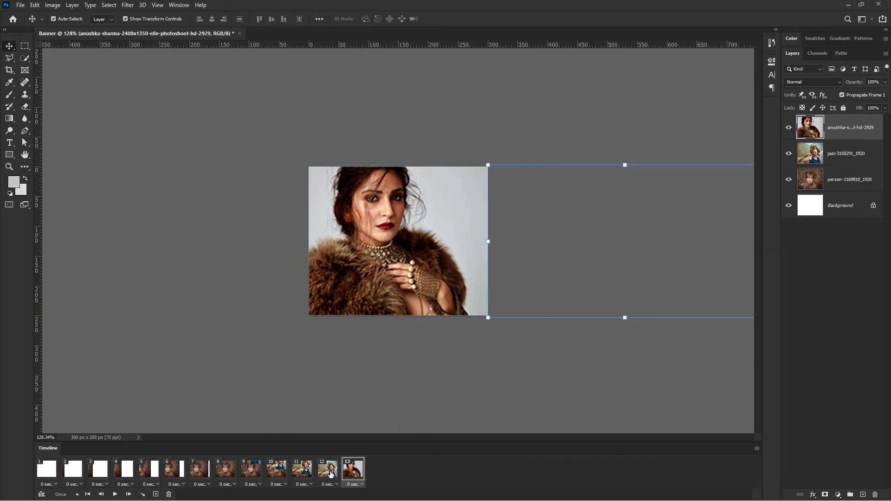
Step: Tween frame 12 with the next frame by adding 8 frames for all layers, and play the animation from the first frame
{"action": "left_click", "coordinate": [331, 473]}
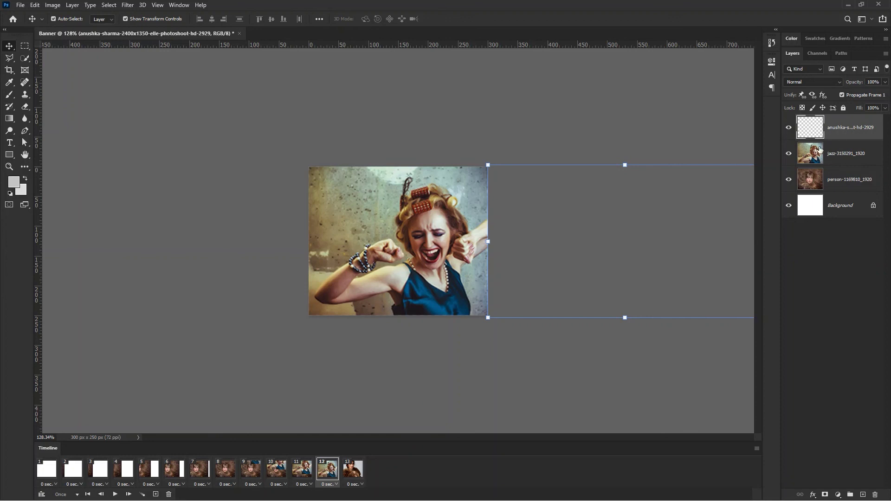
{"action": "left_click", "coordinate": [143, 495]}
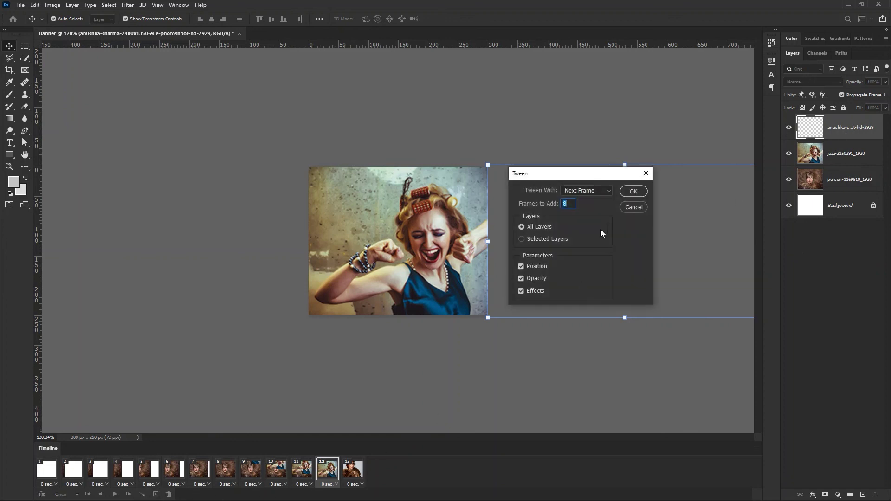
{"action": "left_click", "coordinate": [632, 191]}
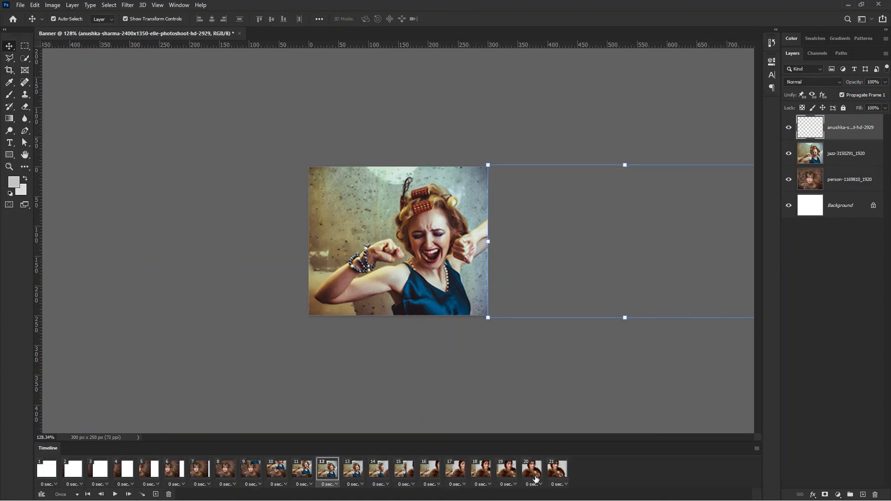
{"action": "left_click", "coordinate": [58, 473]}
{"action": "left_click", "coordinate": [114, 494]}
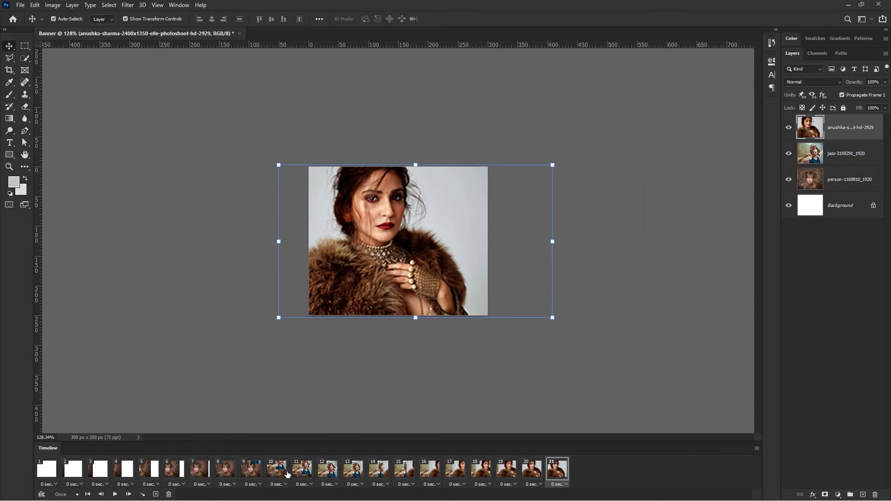
Step: Set the delay of frames 8 and 12 to 1.0 second each
{"action": "left_click", "coordinate": [249, 473]}
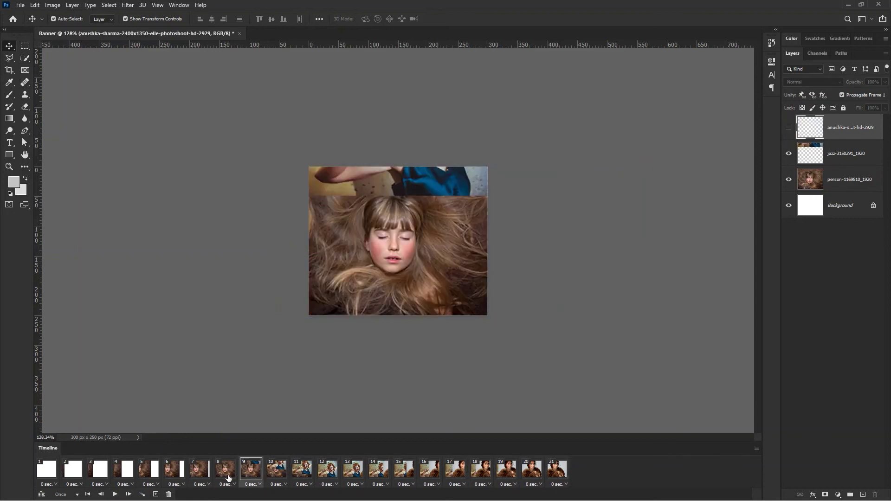
{"action": "left_click", "coordinate": [229, 478]}
{"action": "left_click", "coordinate": [232, 485]}
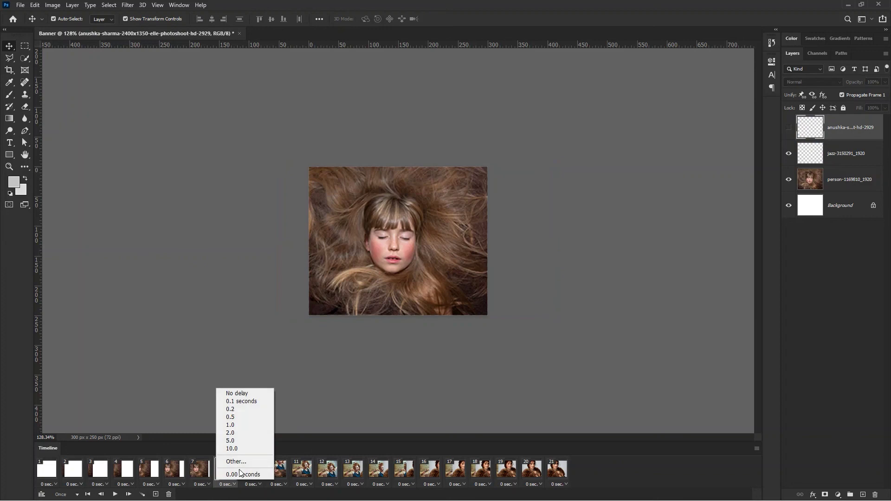
{"action": "left_click", "coordinate": [236, 426]}
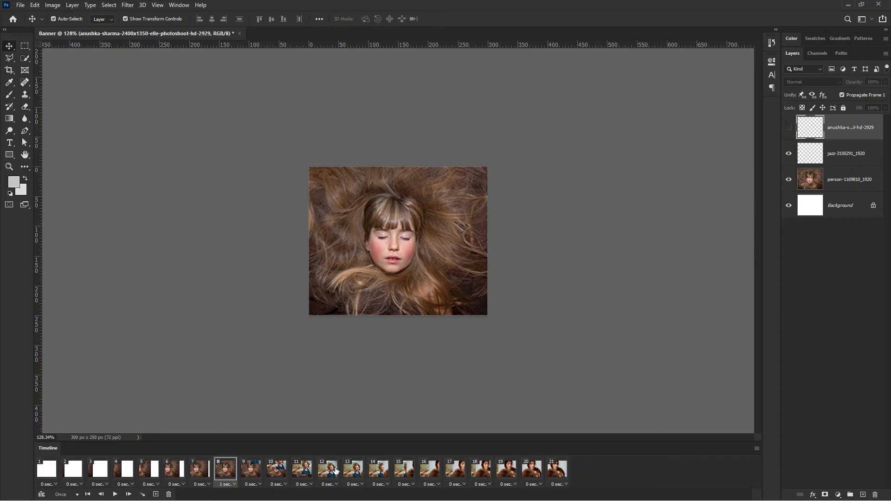
{"action": "left_click", "coordinate": [352, 470]}
{"action": "left_click", "coordinate": [334, 470]}
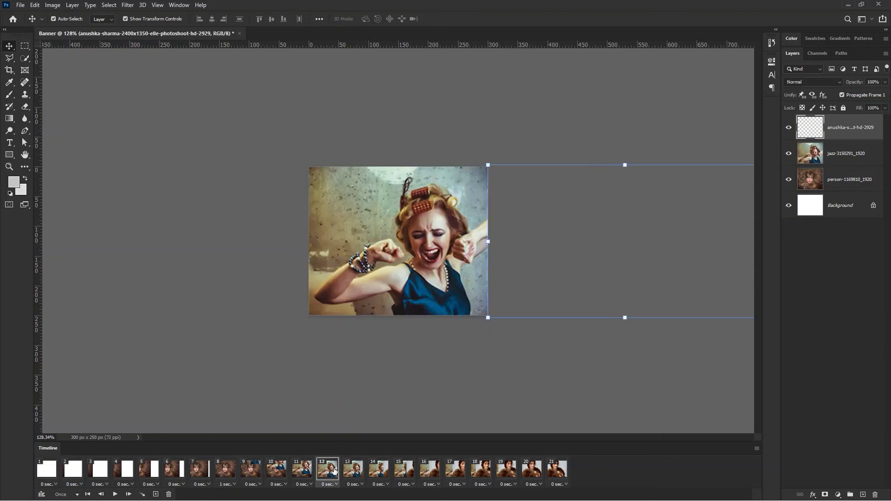
{"action": "left_click", "coordinate": [335, 484]}
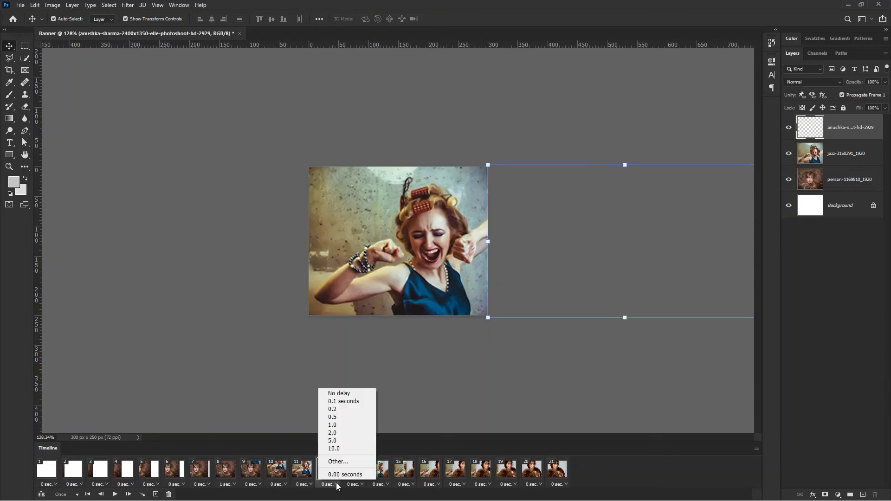
{"action": "left_click", "coordinate": [336, 426]}
Step: Set the delay of the last frame, 21, to 2.0 seconds
{"action": "left_click", "coordinate": [549, 472]}
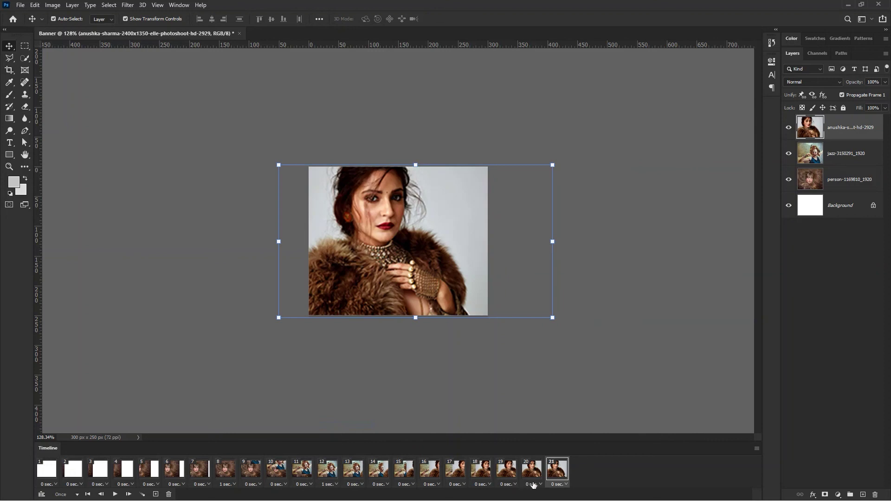
{"action": "left_click", "coordinate": [560, 484]}
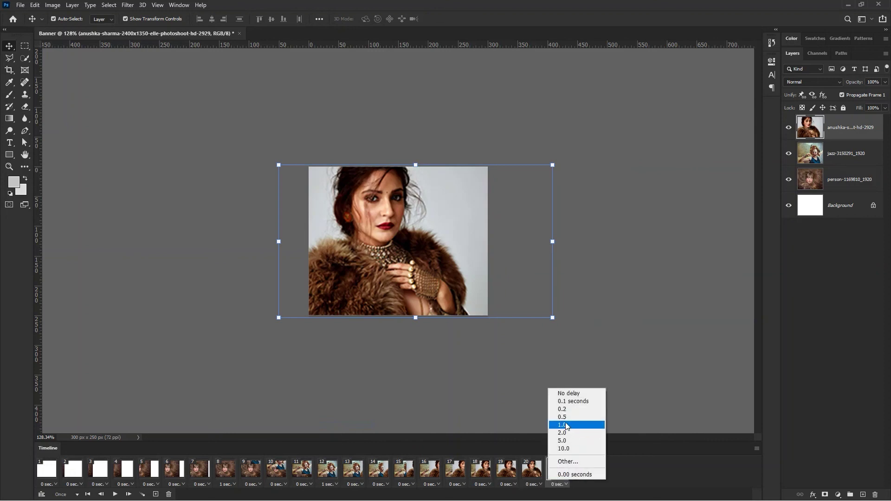
{"action": "left_click", "coordinate": [564, 425]}
{"action": "left_click", "coordinate": [559, 485]}
{"action": "left_click", "coordinate": [564, 433]}
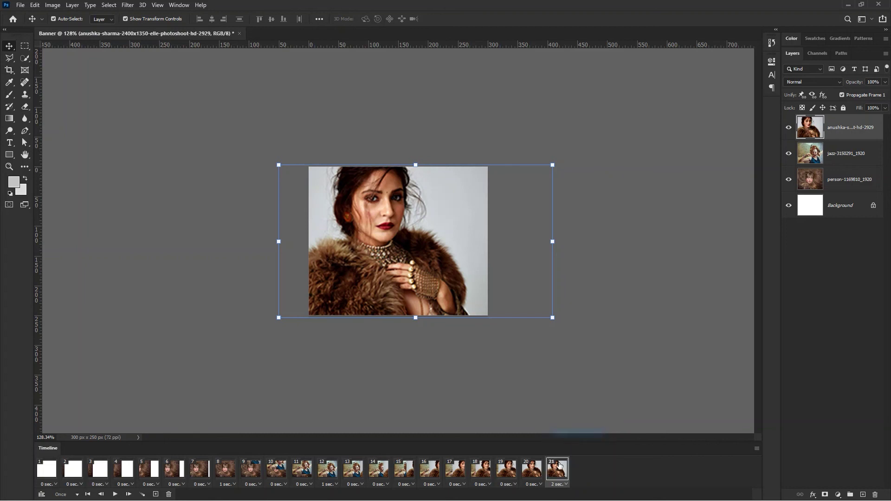
Step: Play the whole animation from the first frame to check the delays, and deselect the layers
{"action": "left_click", "coordinate": [46, 469]}
{"action": "left_click", "coordinate": [115, 494]}
{"action": "left_click", "coordinate": [122, 180]}
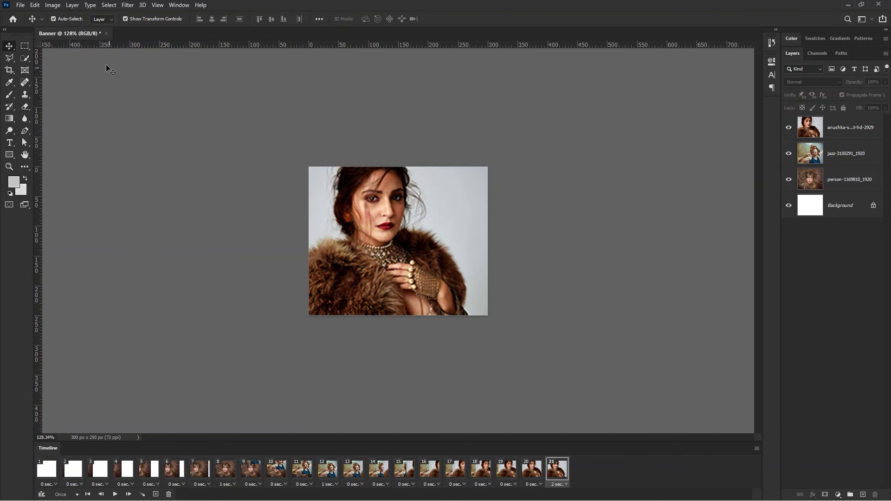
Step: Start the Save for Web (Legacy) export of the banner and choose GIF as the file format
{"action": "left_click", "coordinate": [23, 6]}
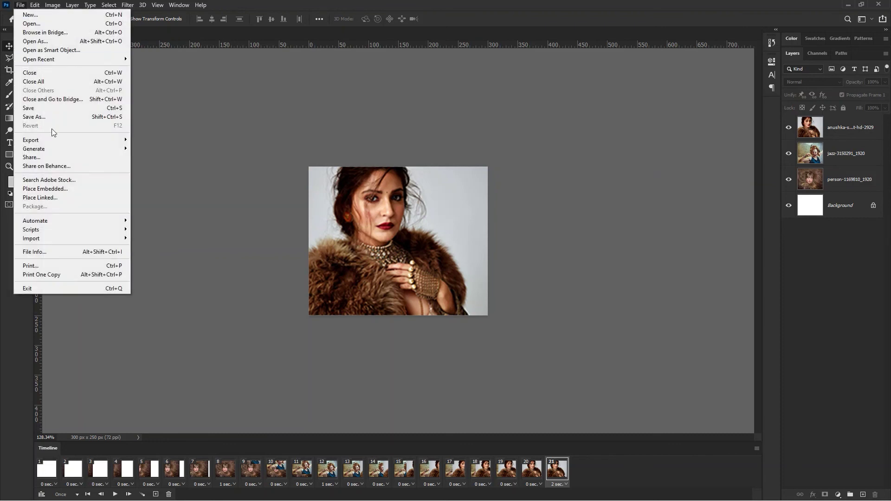
{"action": "mouse_move", "coordinate": [49, 140]}
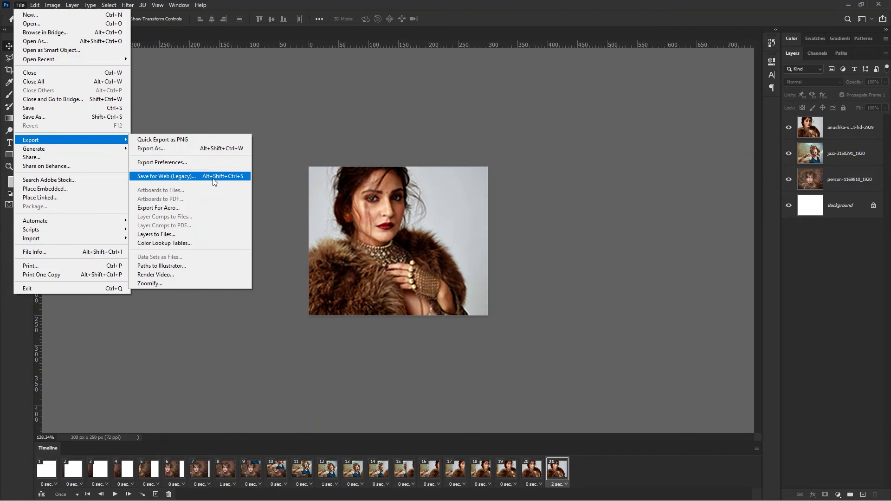
{"action": "left_click", "coordinate": [241, 179]}
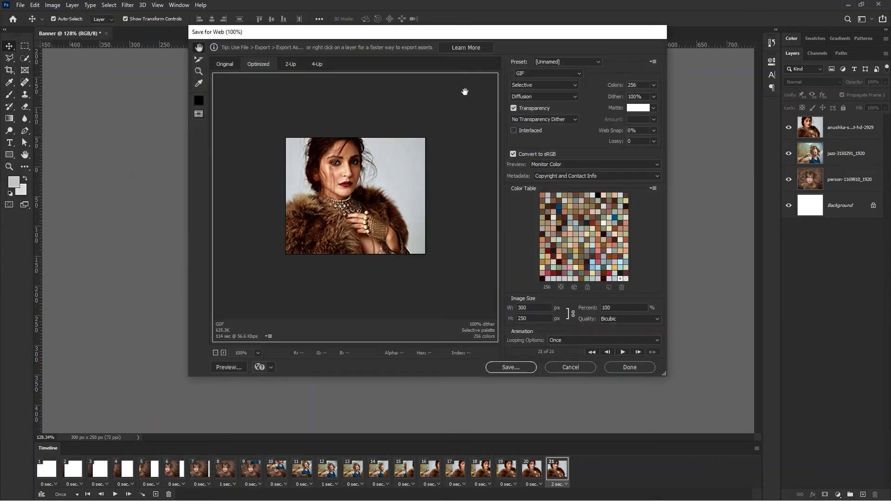
{"action": "left_click_drag", "start_coordinate": [492, 38], "coordinate": [504, 53]}
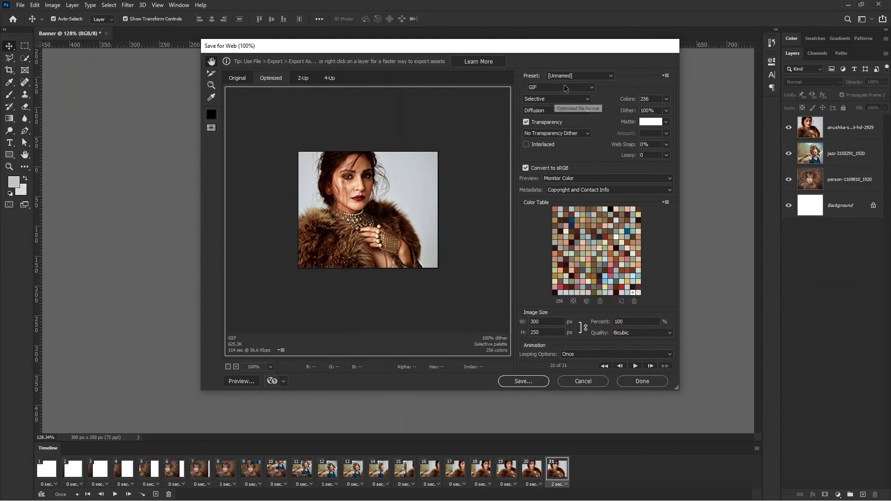
{"action": "left_click", "coordinate": [584, 88]}
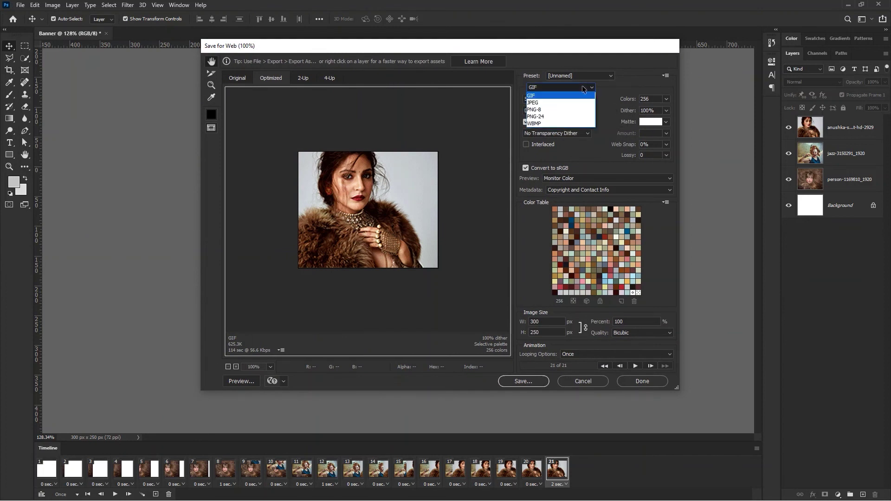
{"action": "left_click", "coordinate": [532, 98]}
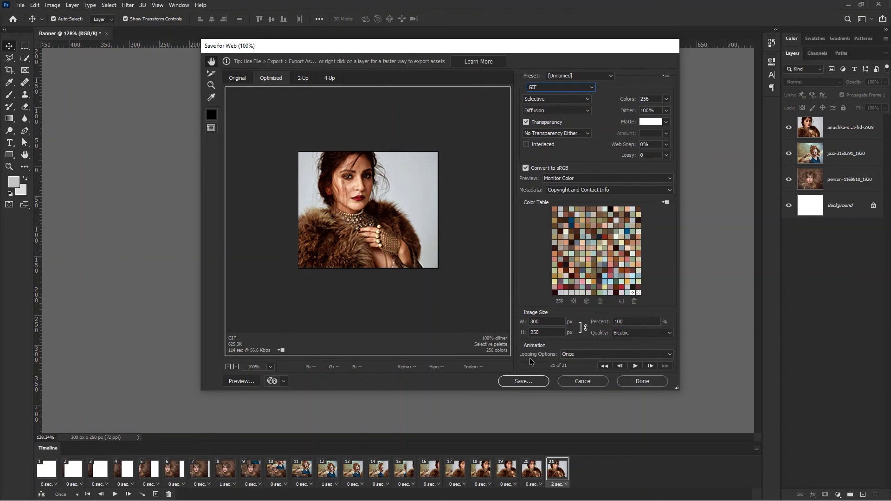
Step: Set the exported animation's looping option to Forever
{"action": "left_click", "coordinate": [589, 358]}
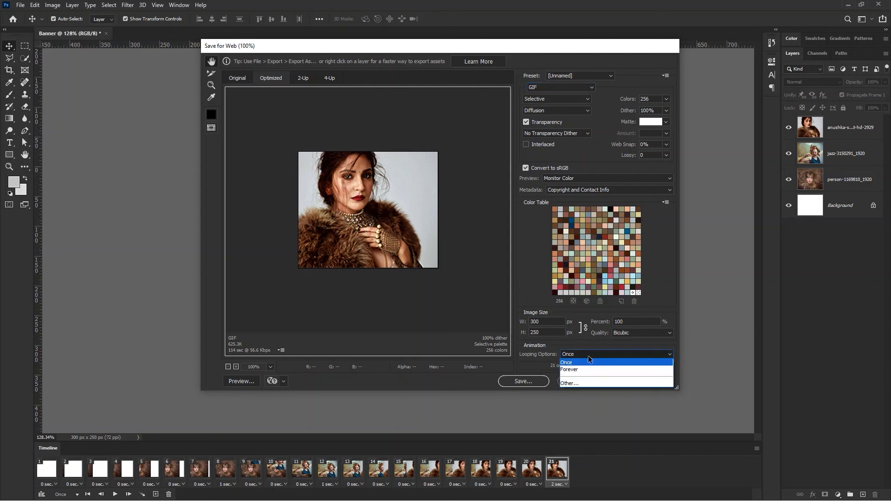
{"action": "left_click", "coordinate": [575, 371]}
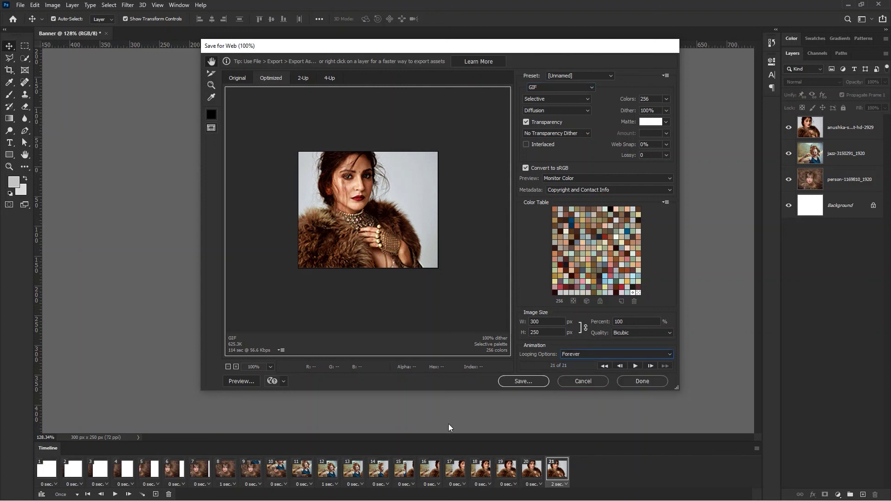
{"action": "left_click", "coordinate": [595, 355]}
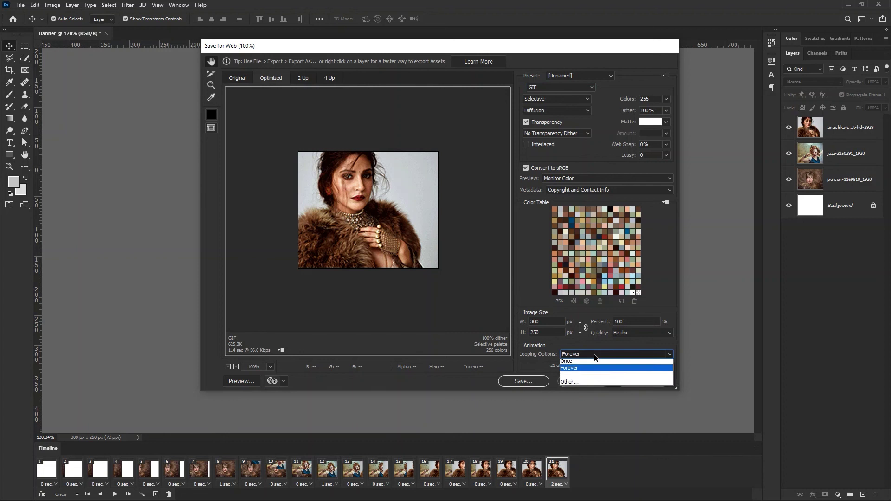
{"action": "left_click", "coordinate": [575, 372]}
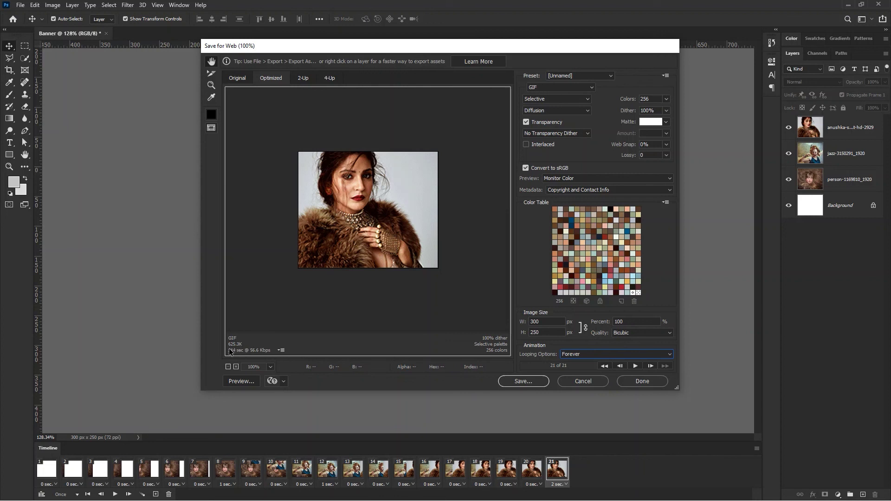
Step: Reduce the GIF to 128 colors, try 32 colors for comparison, and set it back to 128
{"action": "left_click", "coordinate": [667, 99]}
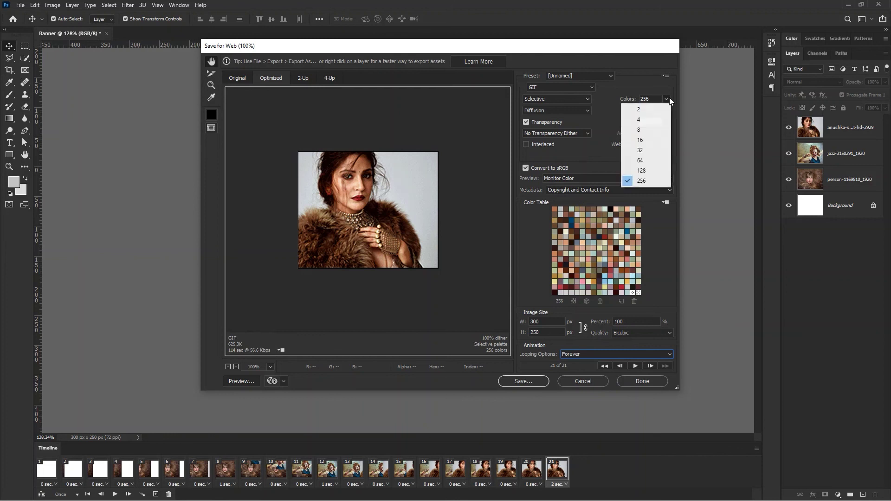
{"action": "left_click", "coordinate": [642, 170]}
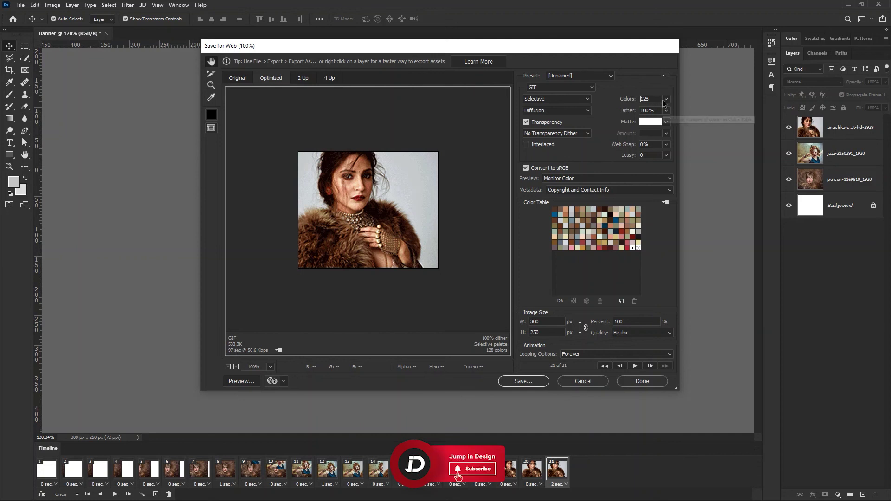
{"action": "left_click", "coordinate": [665, 100]}
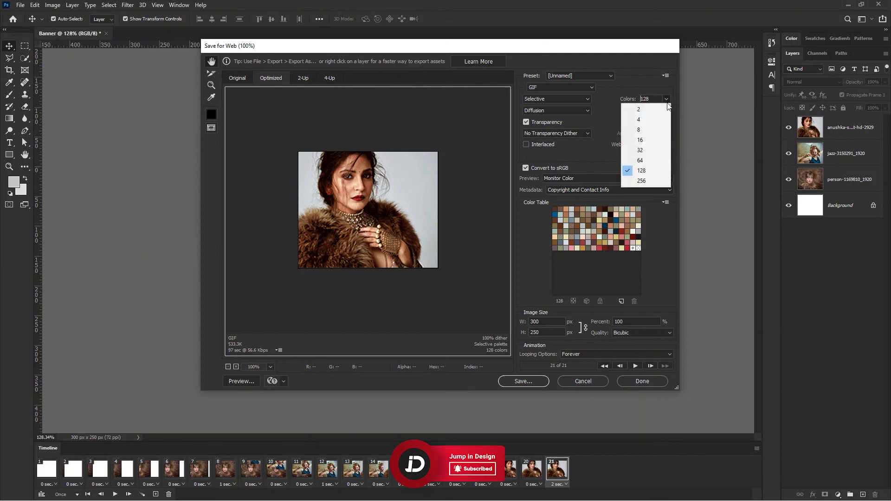
{"action": "left_click", "coordinate": [643, 151]}
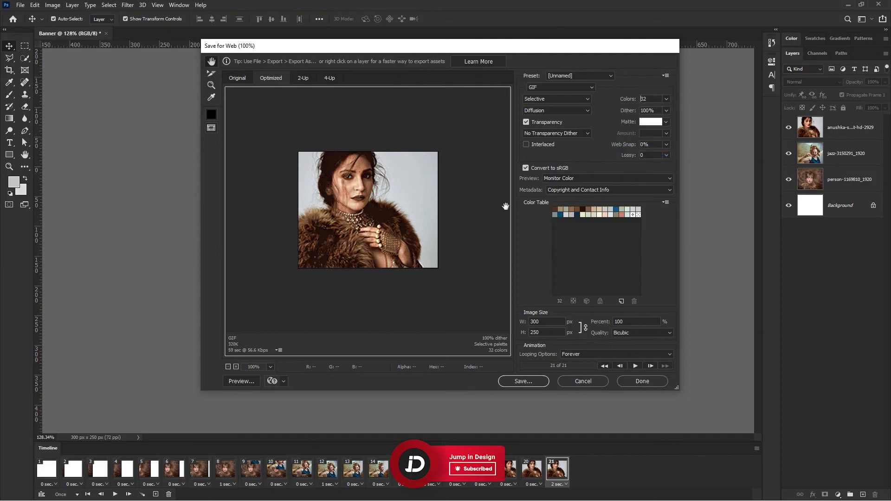
{"action": "left_click", "coordinate": [666, 100]}
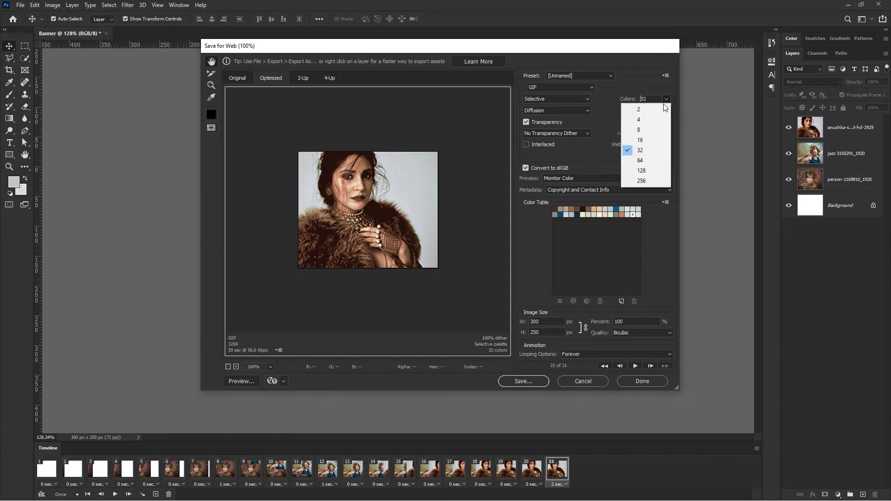
{"action": "left_click", "coordinate": [643, 172]}
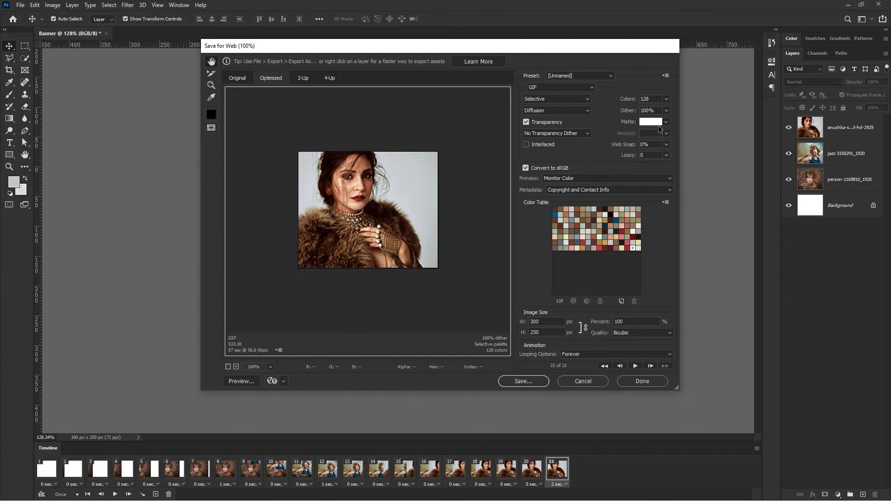